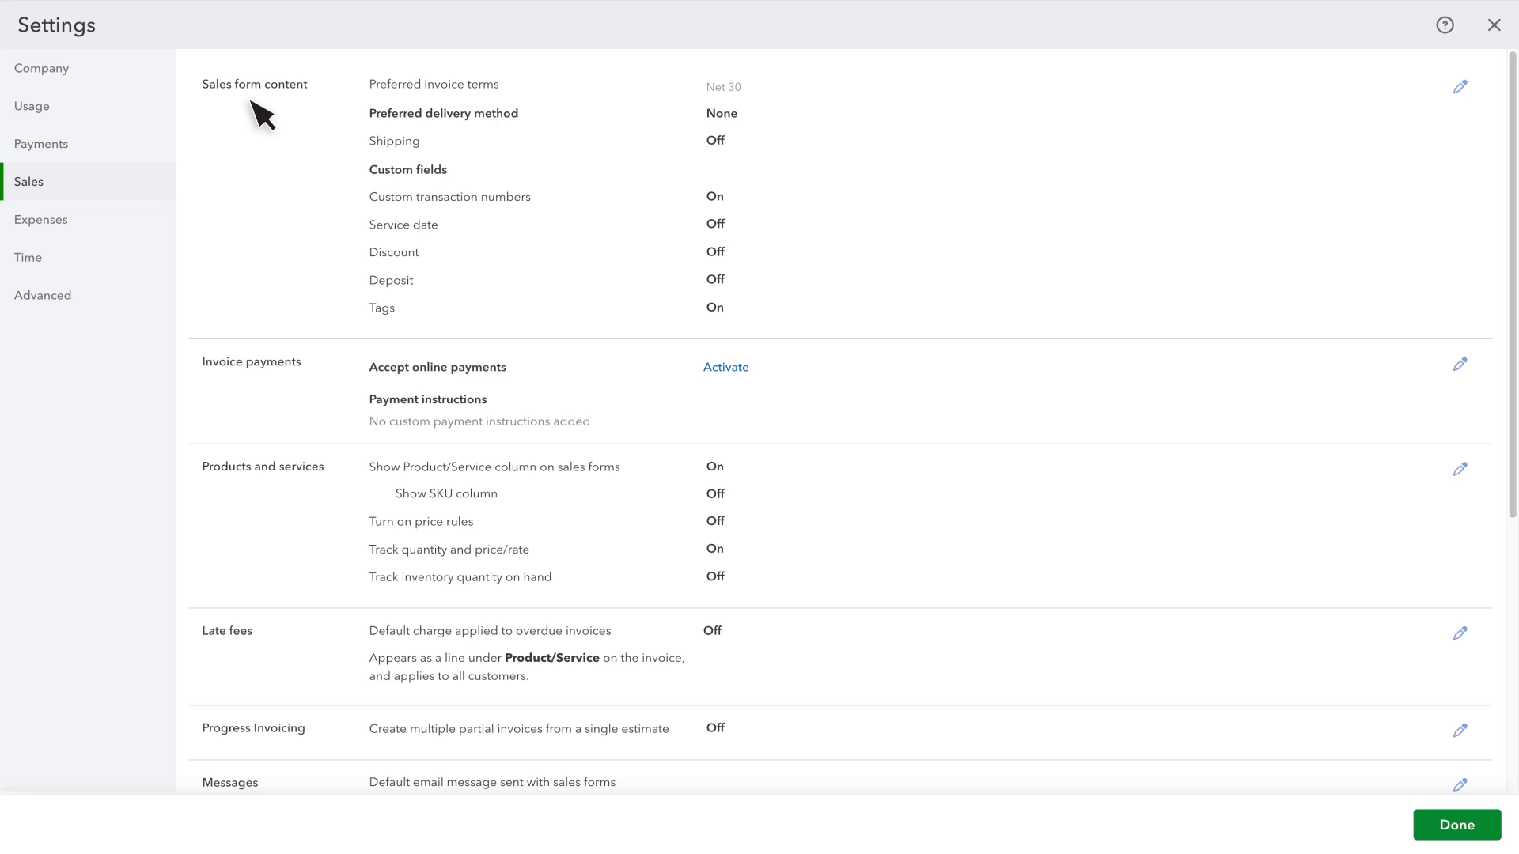
# - Turn on Shipping in the sales form content settings, check the invoice terms and delivery method choices, and save
pyautogui.click(252, 101)
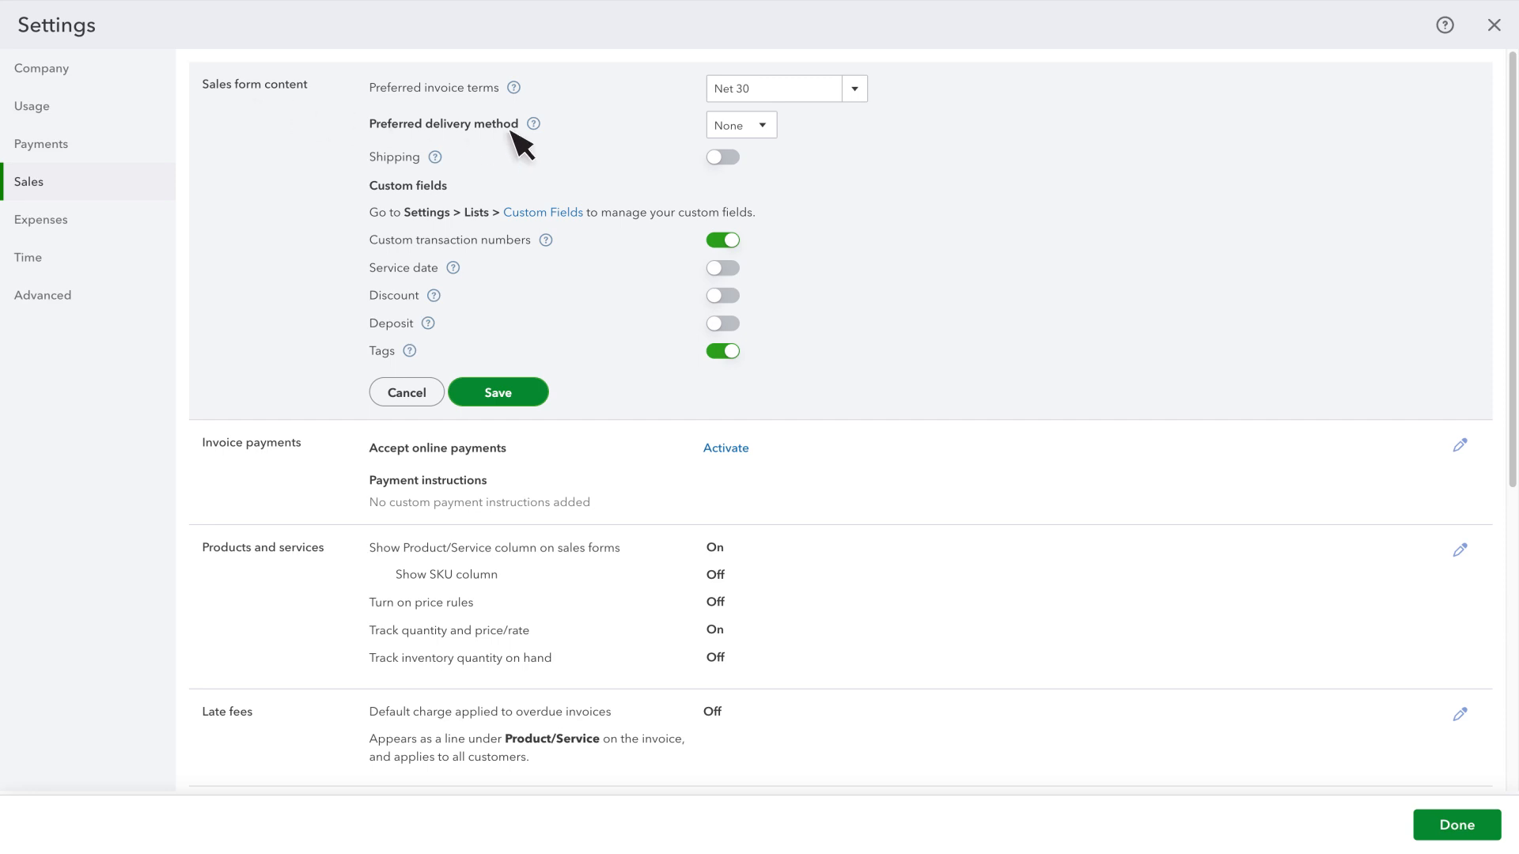
pyautogui.click(729, 157)
pyautogui.click(855, 89)
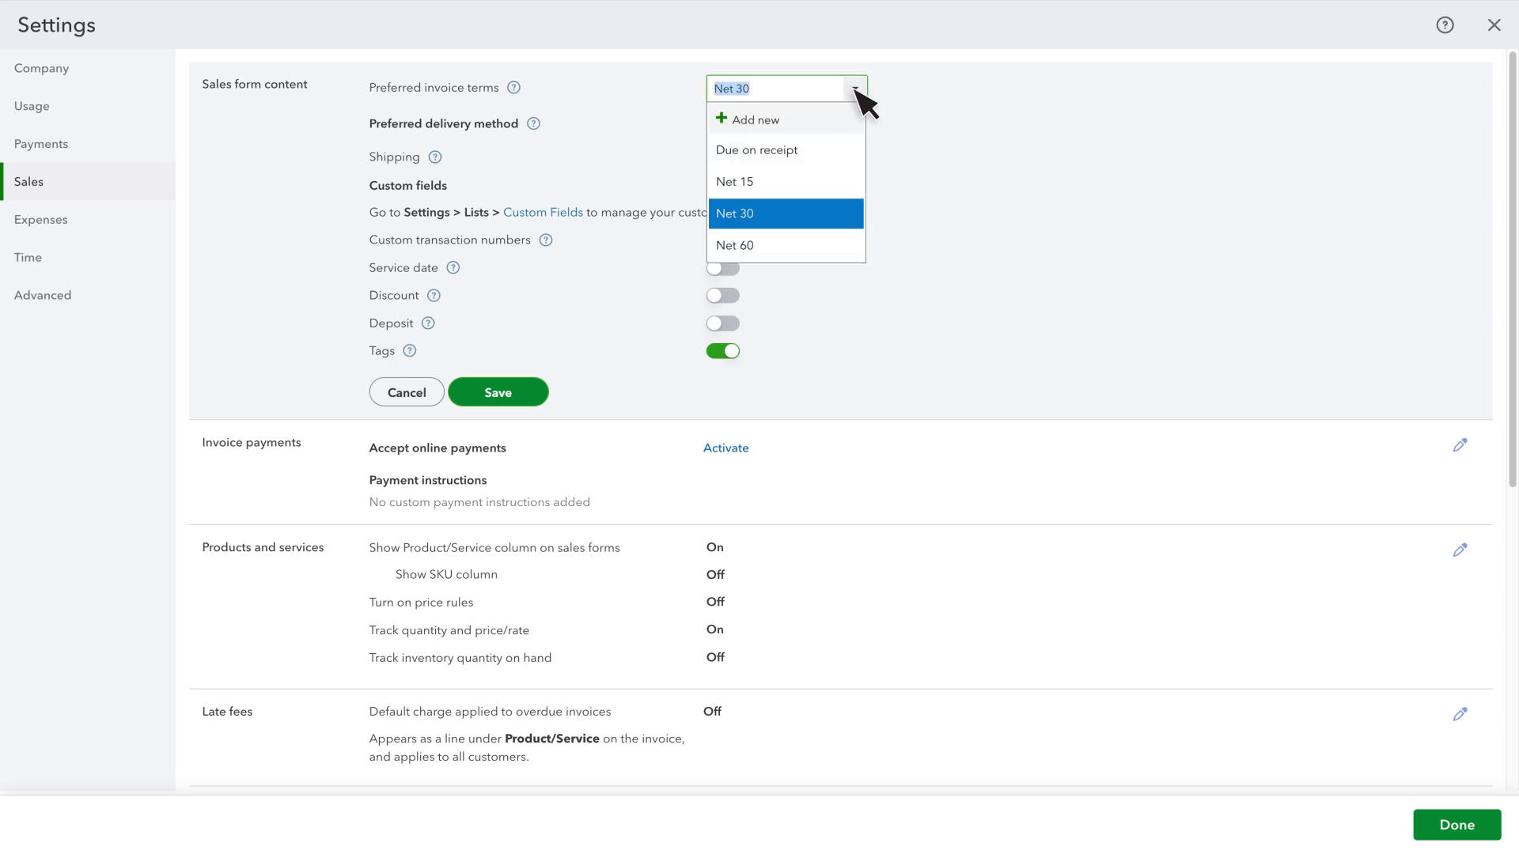
pyautogui.click(855, 89)
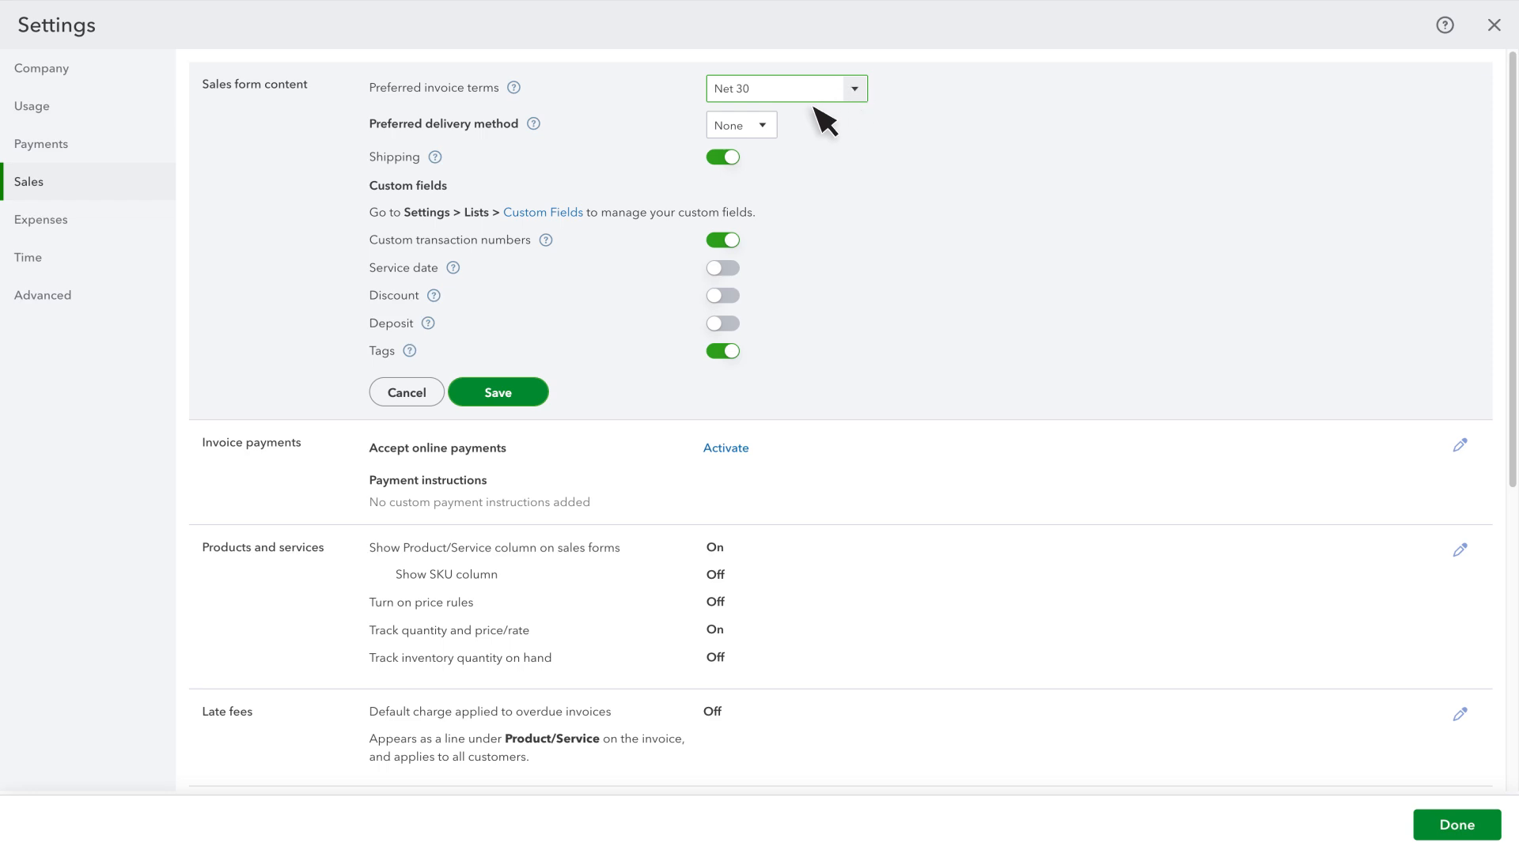
pyautogui.click(762, 126)
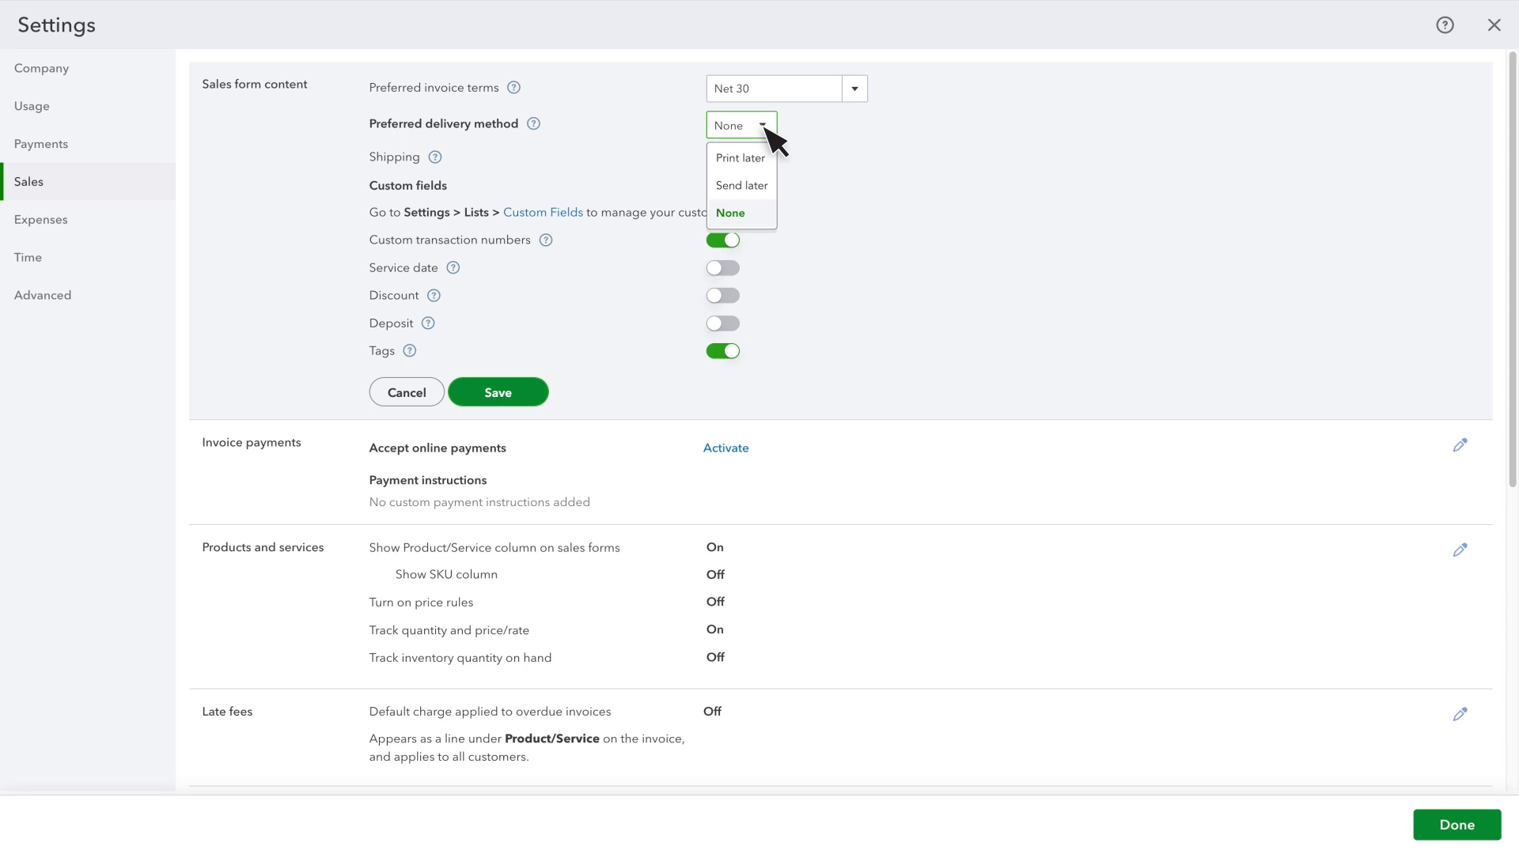
pyautogui.click(763, 126)
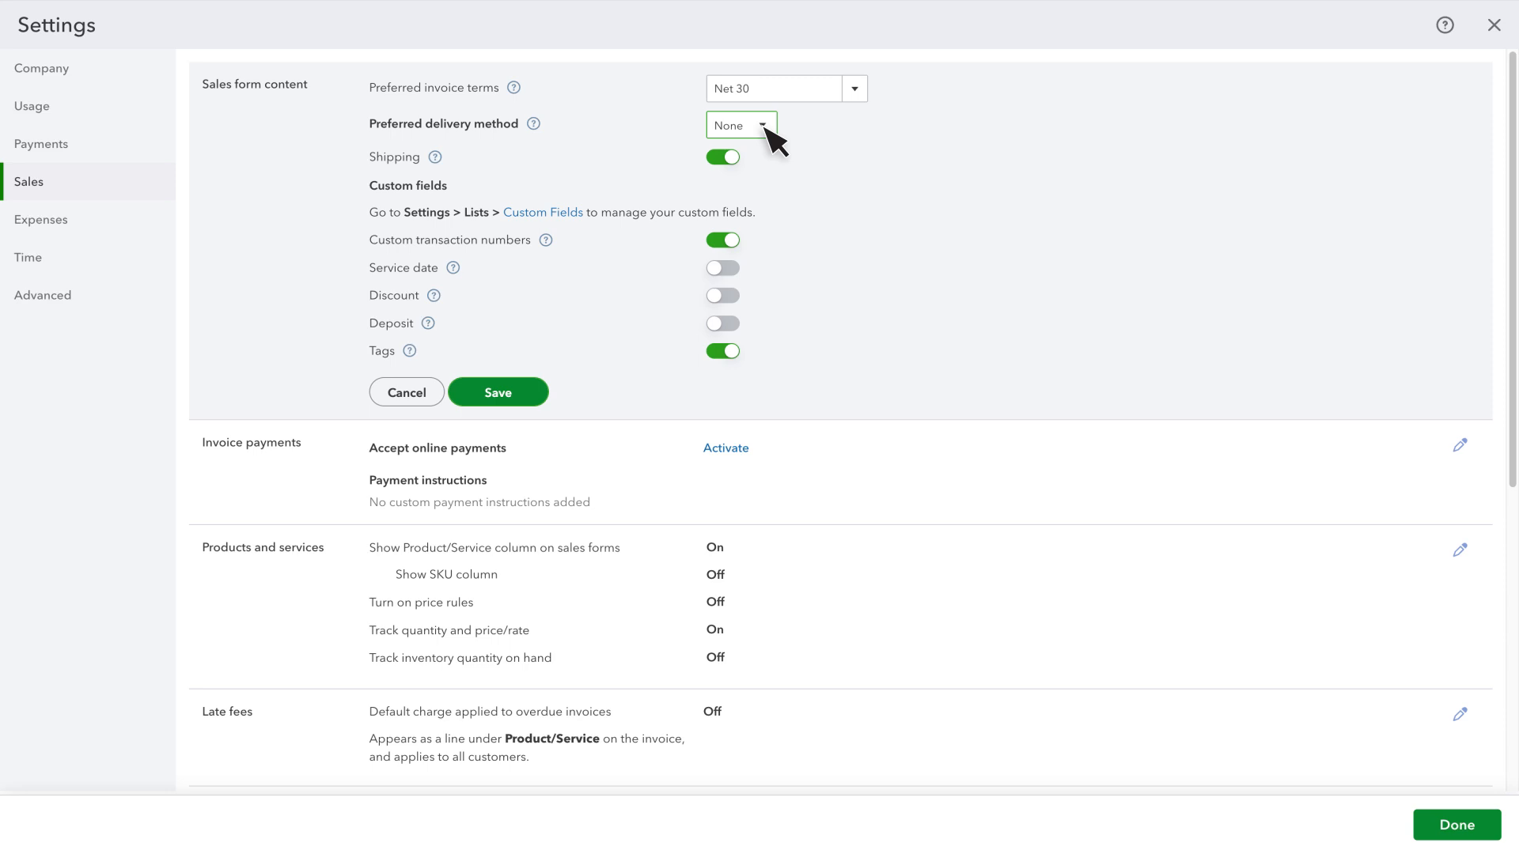
pyautogui.click(510, 398)
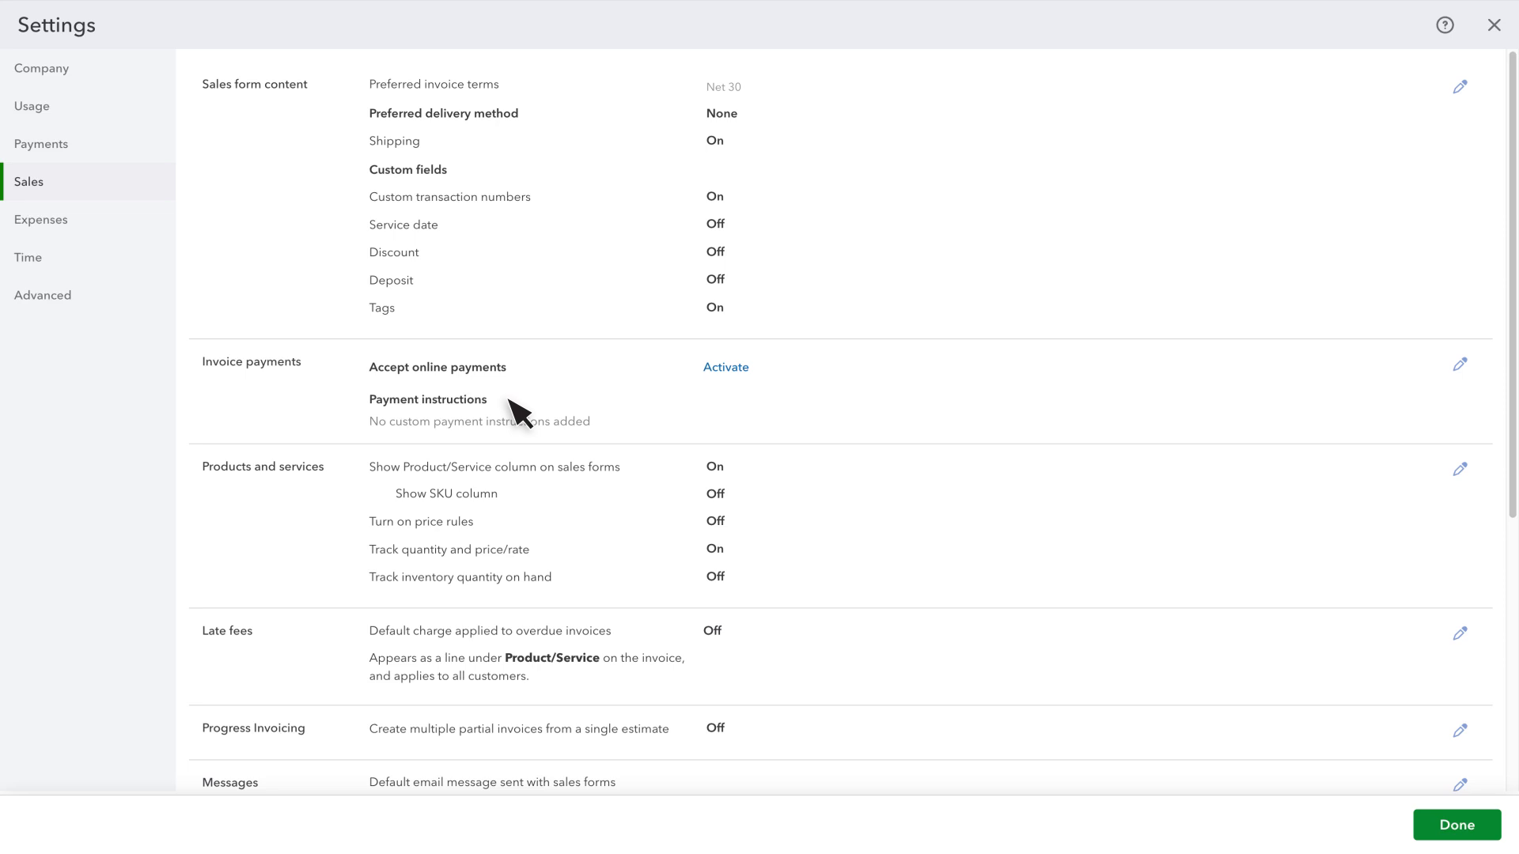
# - Review the payment instructions option in the invoice payments settings and save the section
pyautogui.click(260, 381)
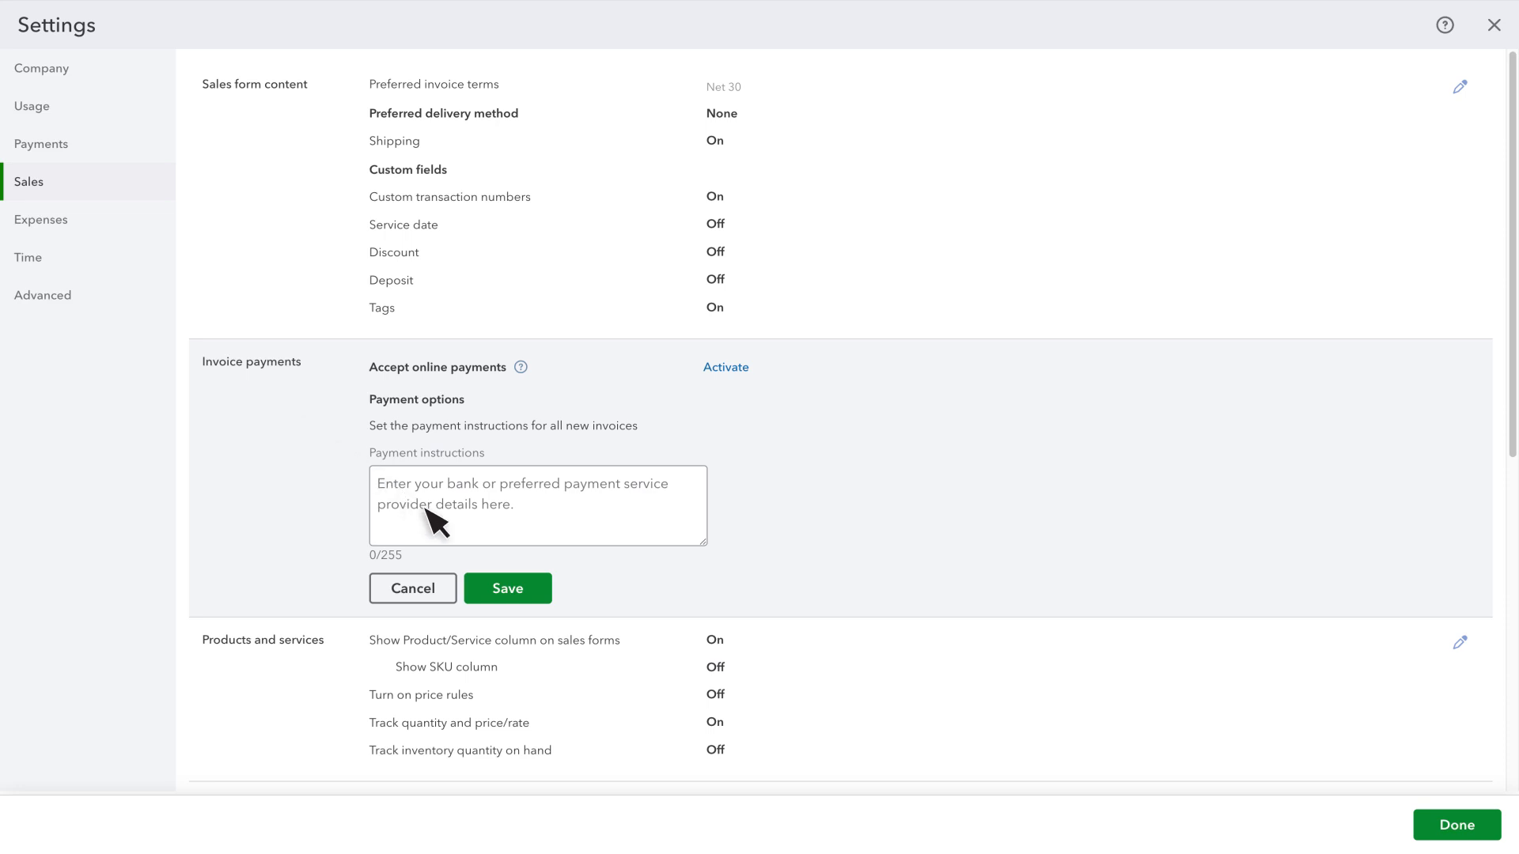
pyautogui.click(516, 593)
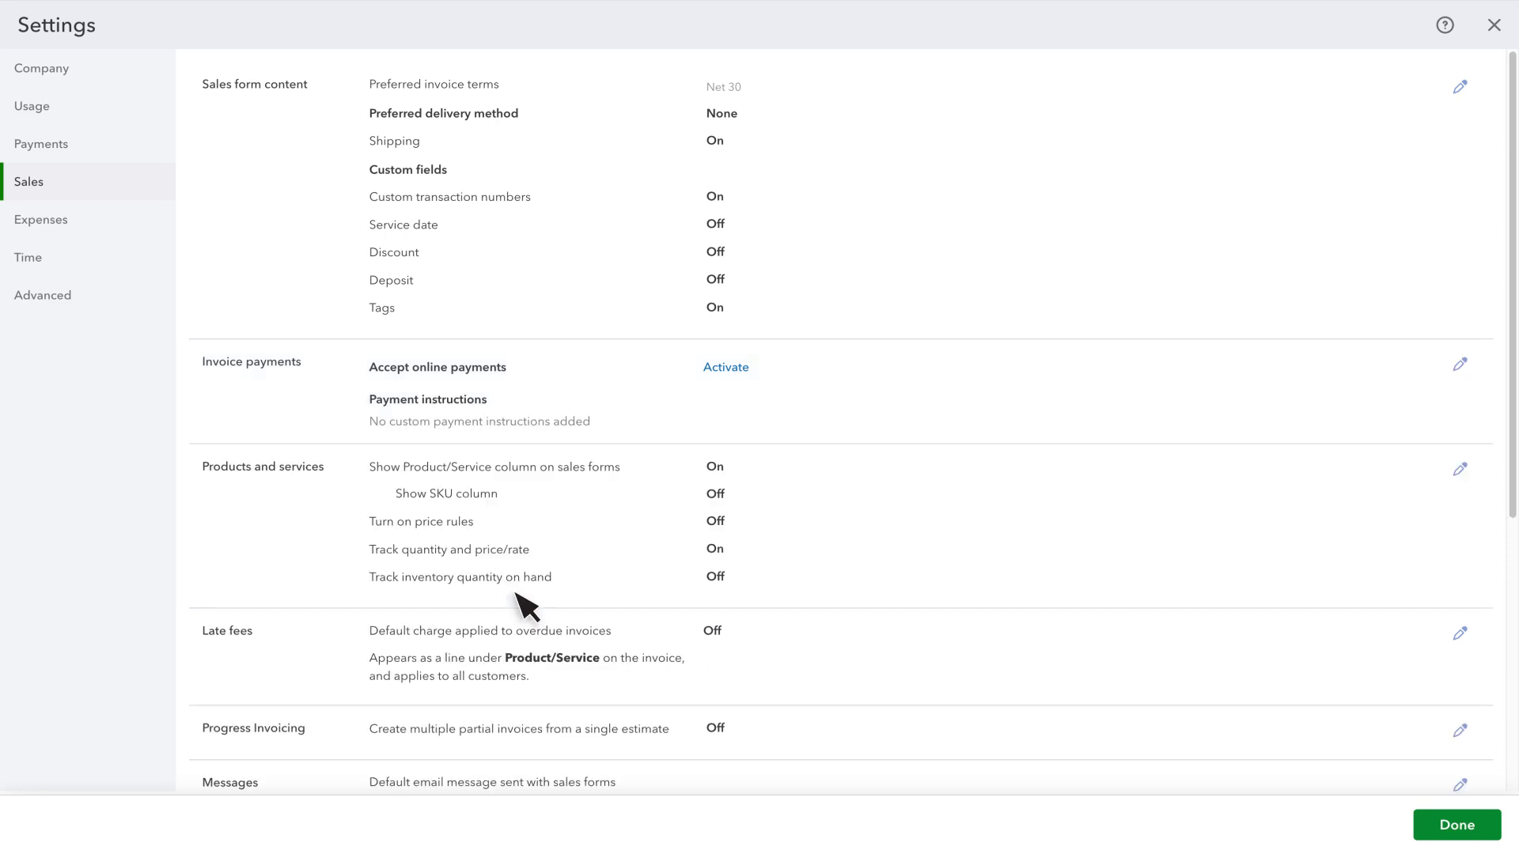
# - Turn on the SKU column and inventory quantity tracking for products and services, enable inventory tracking, and save
pyautogui.click(262, 485)
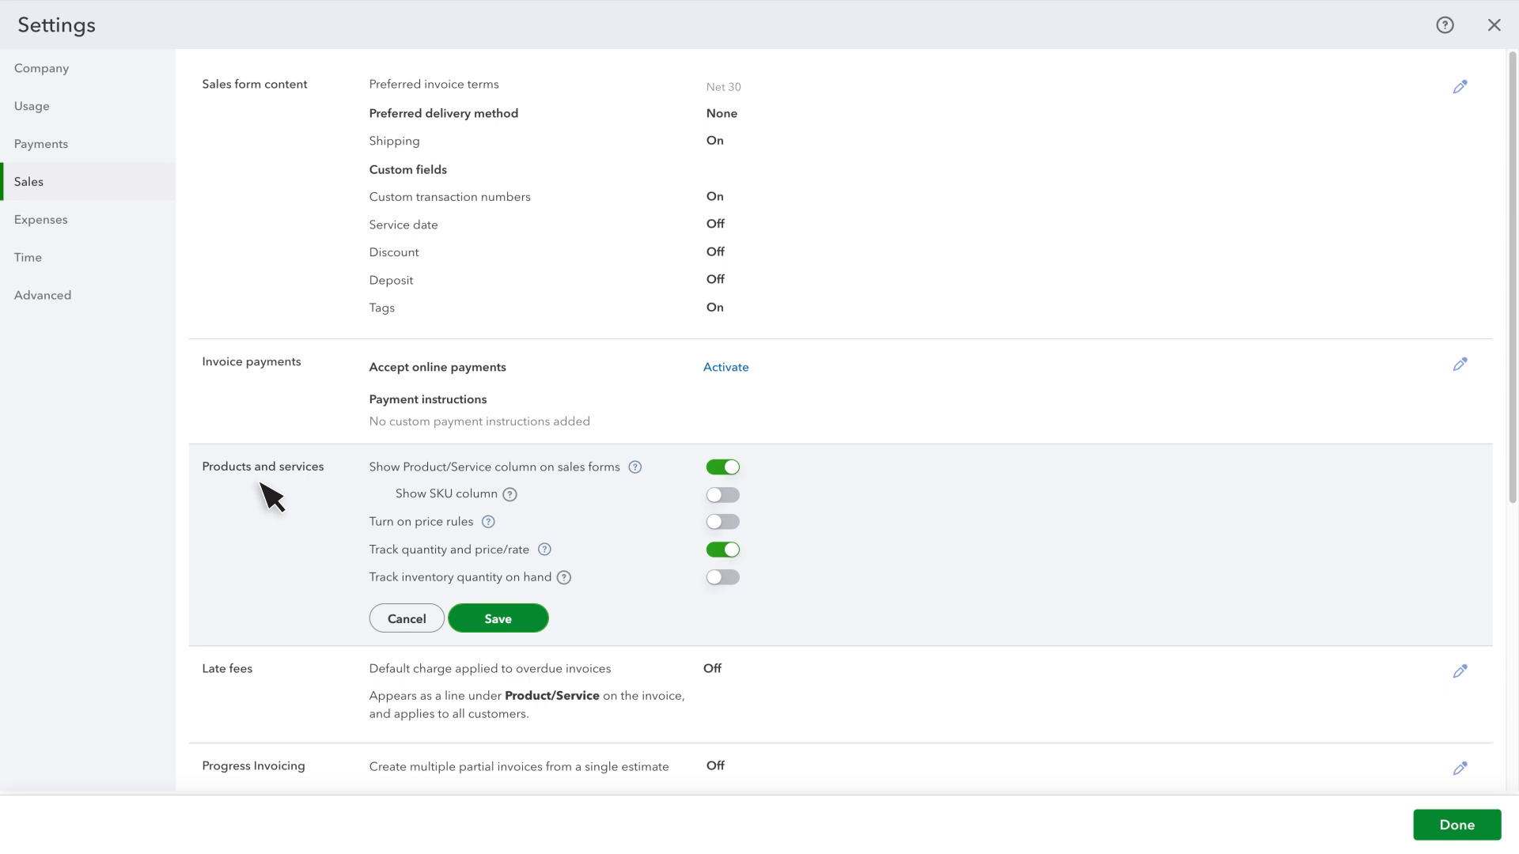
pyautogui.click(723, 495)
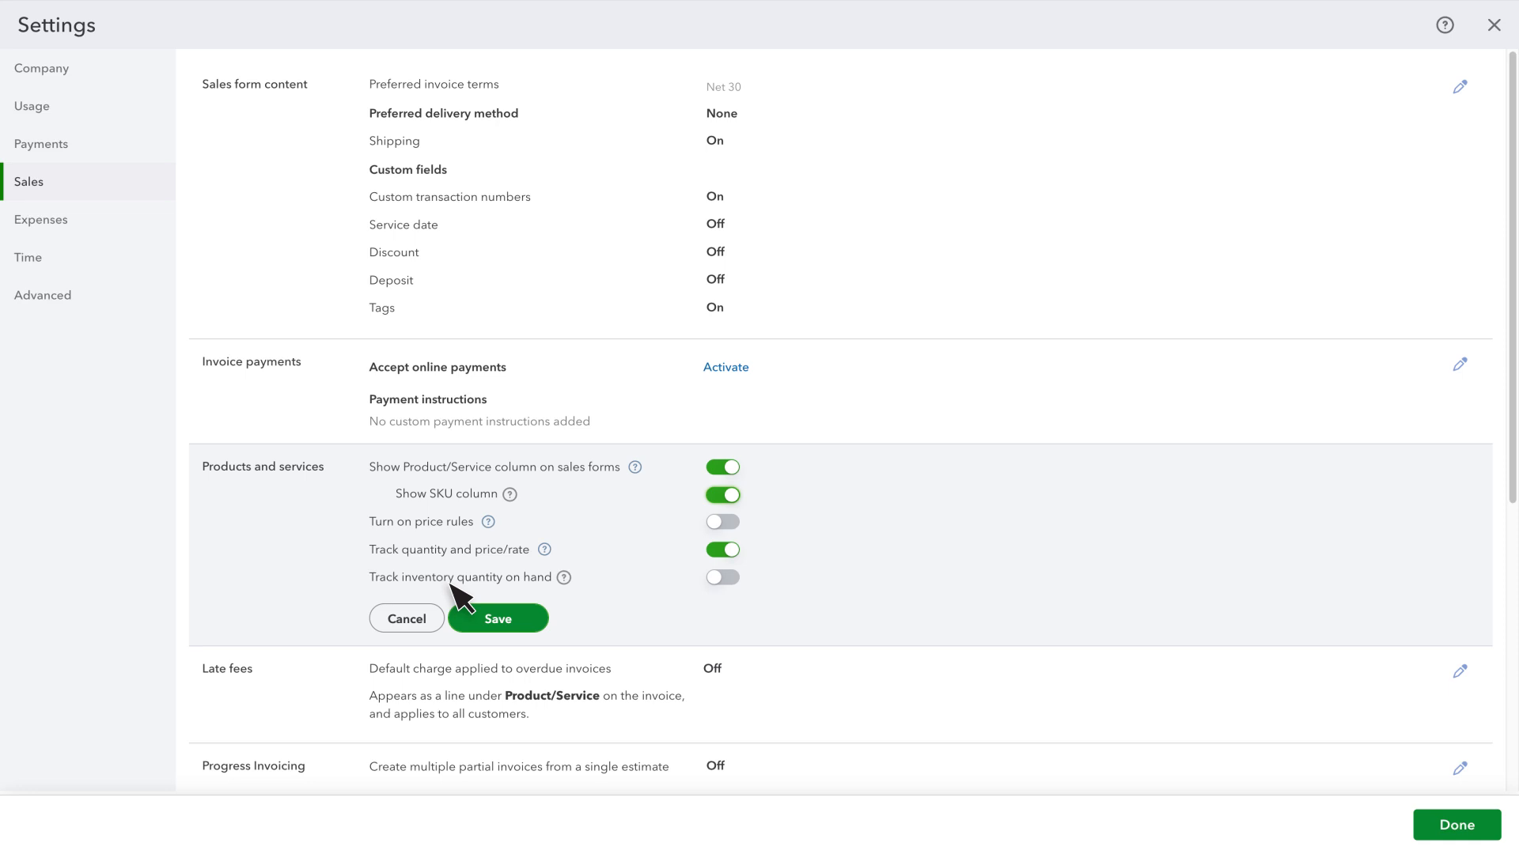
pyautogui.click(722, 577)
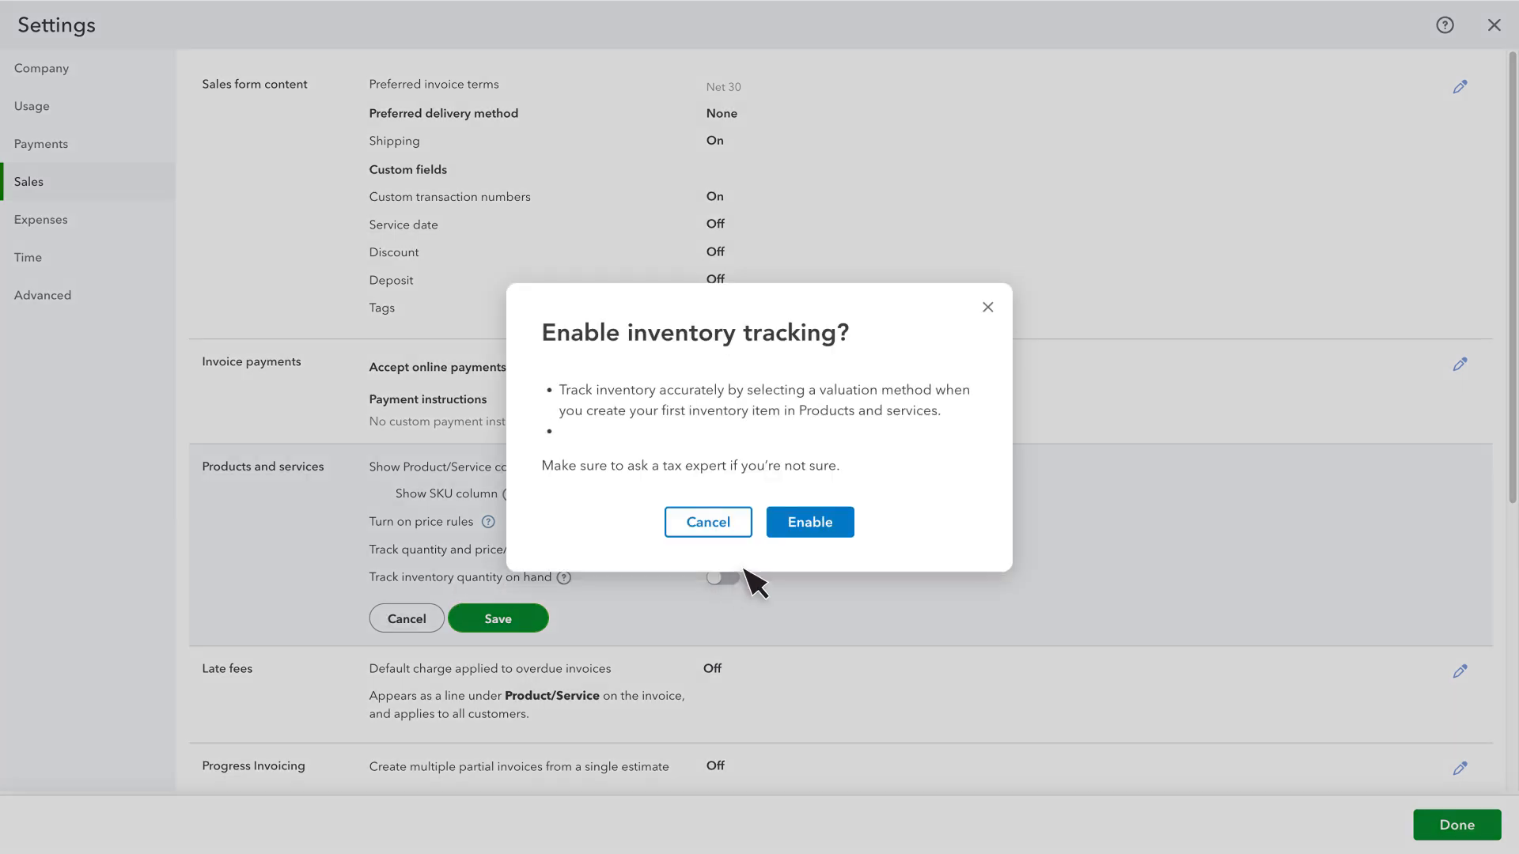
pyautogui.click(815, 526)
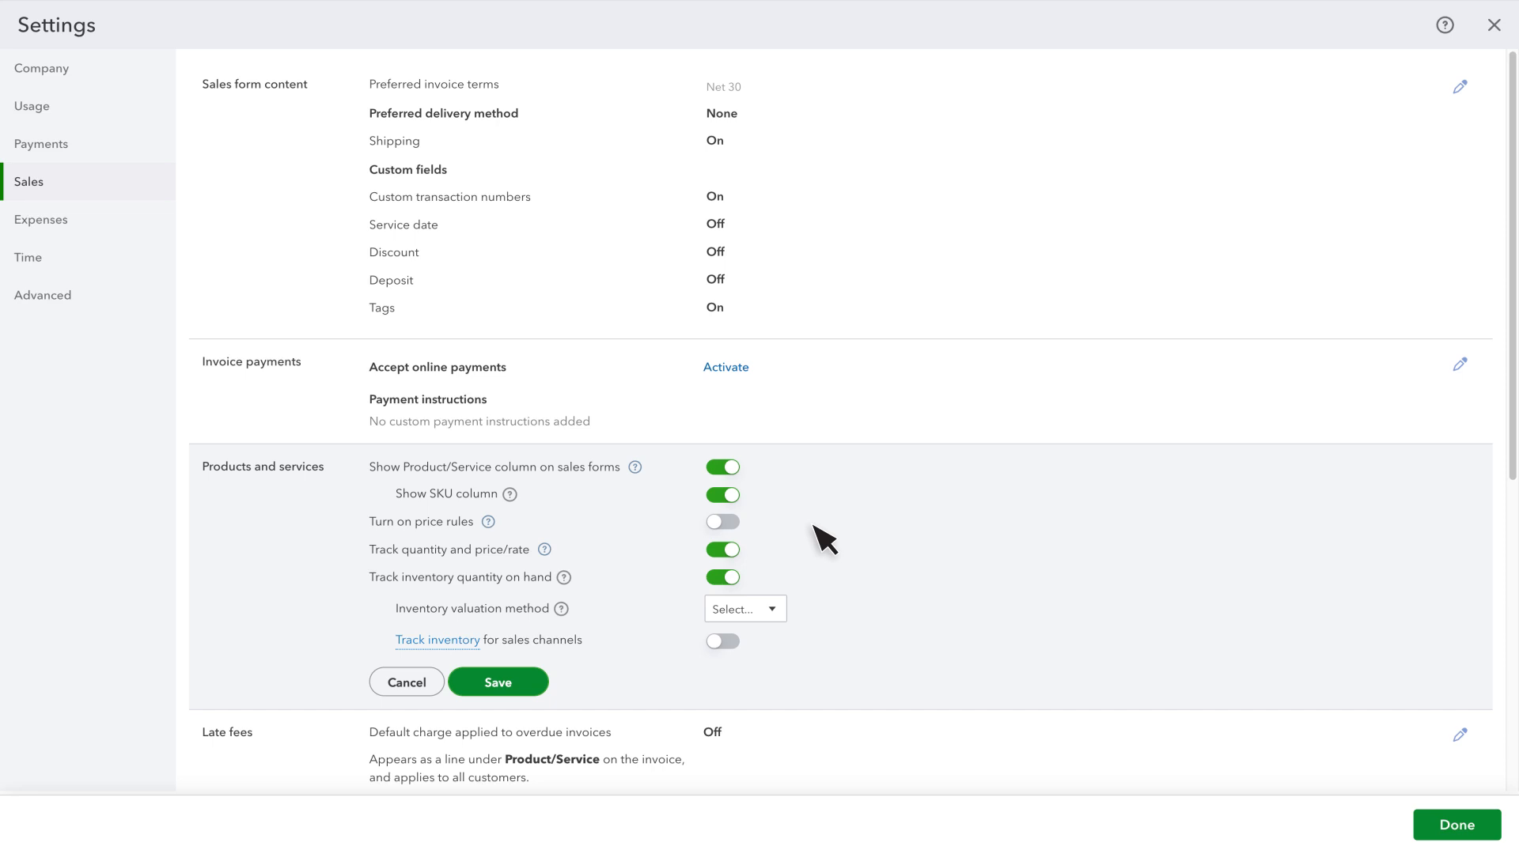
pyautogui.click(497, 685)
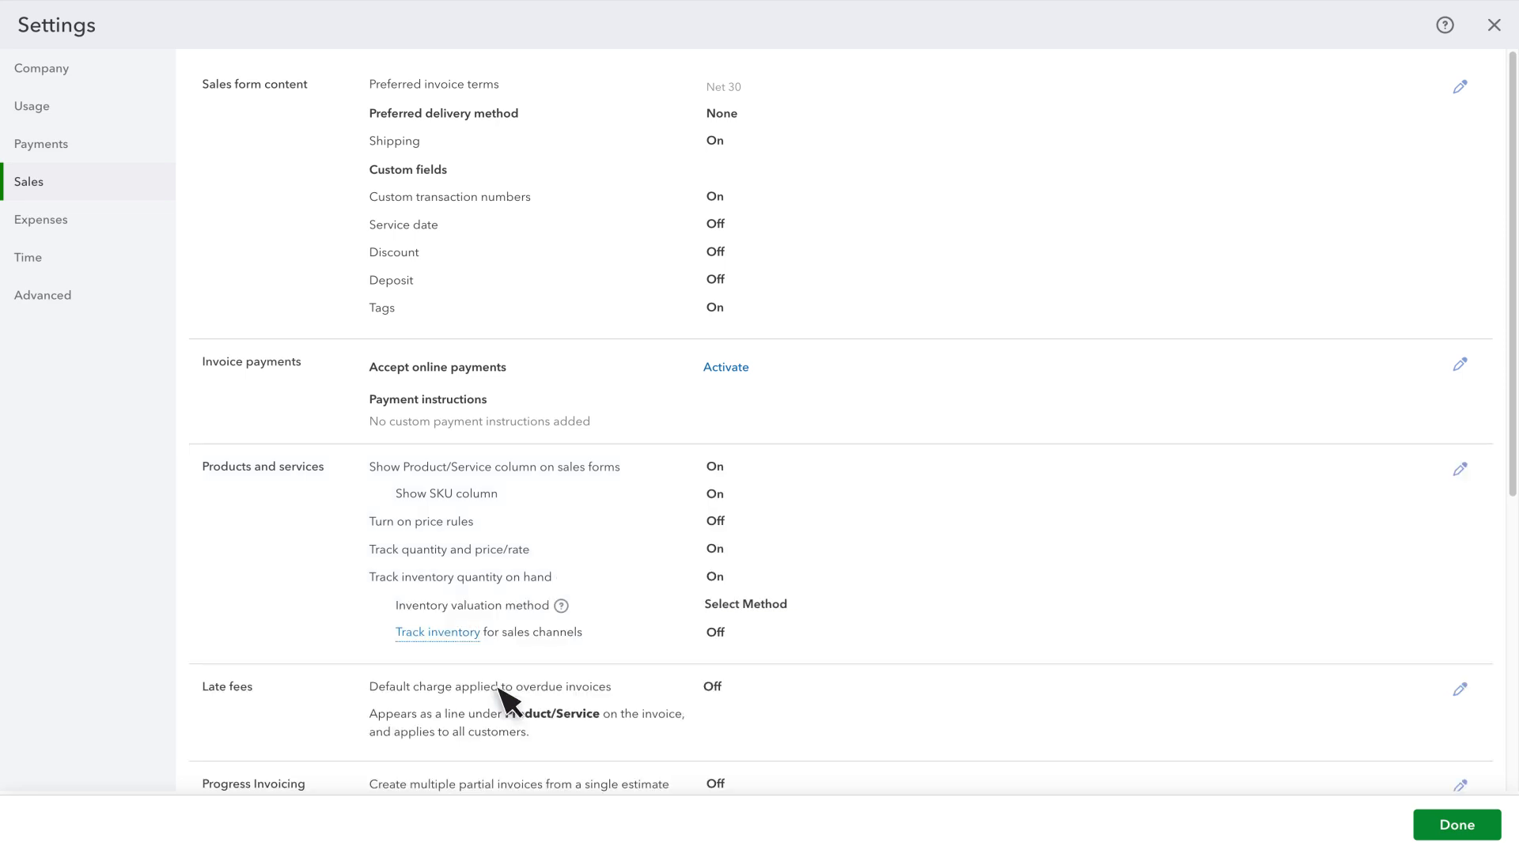
# - Review the default late fee charge option for overdue invoices and save the section
pyautogui.click(499, 691)
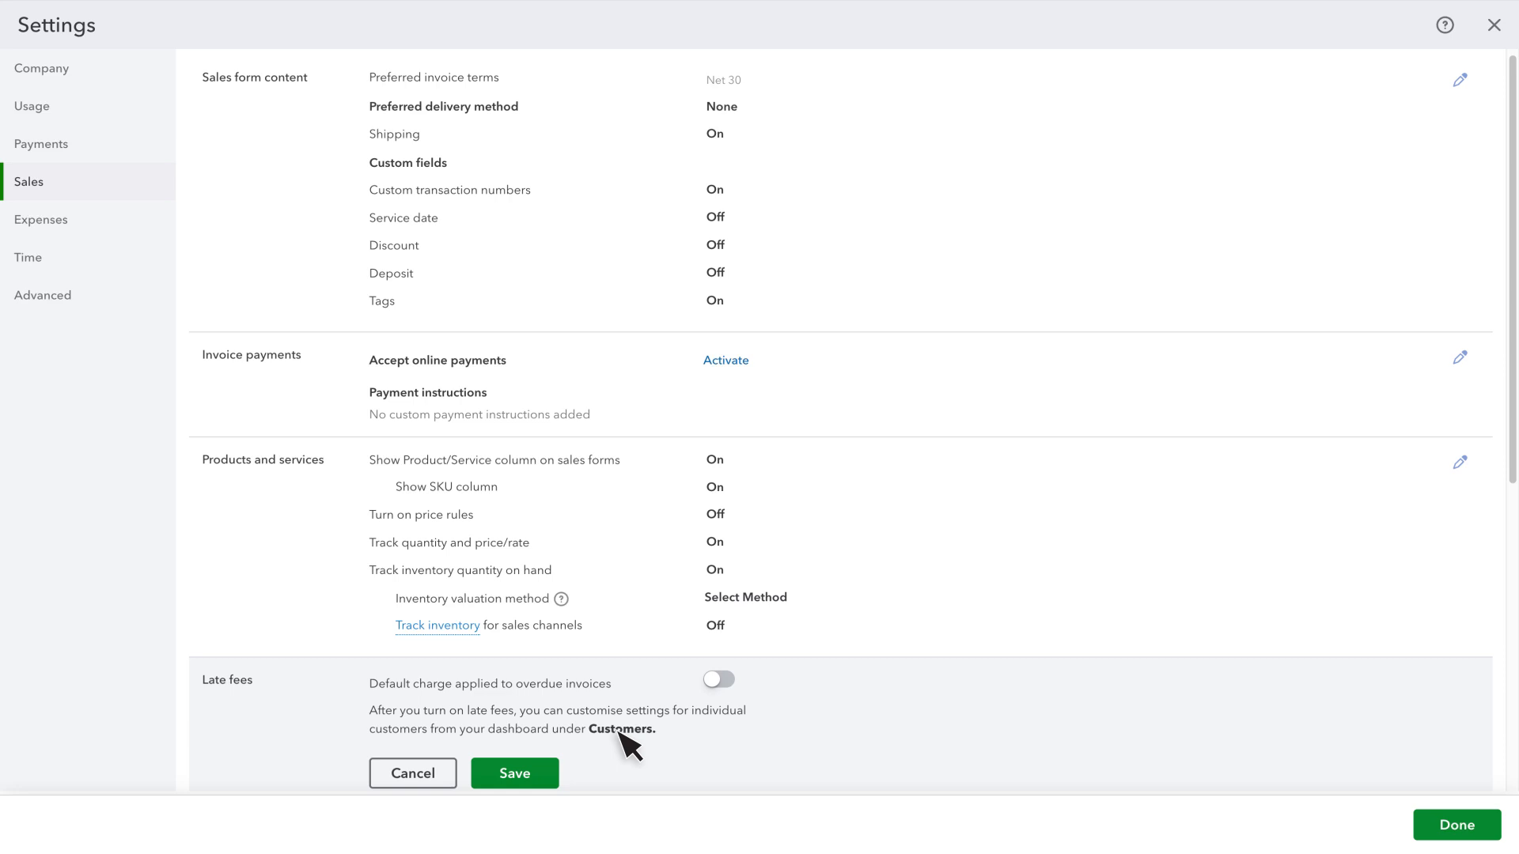
pyautogui.click(532, 773)
# - Turn on Progress Invoicing to create multiple partial invoices from a single estimate, and save
pyautogui.scroll(-6, 519, 779)
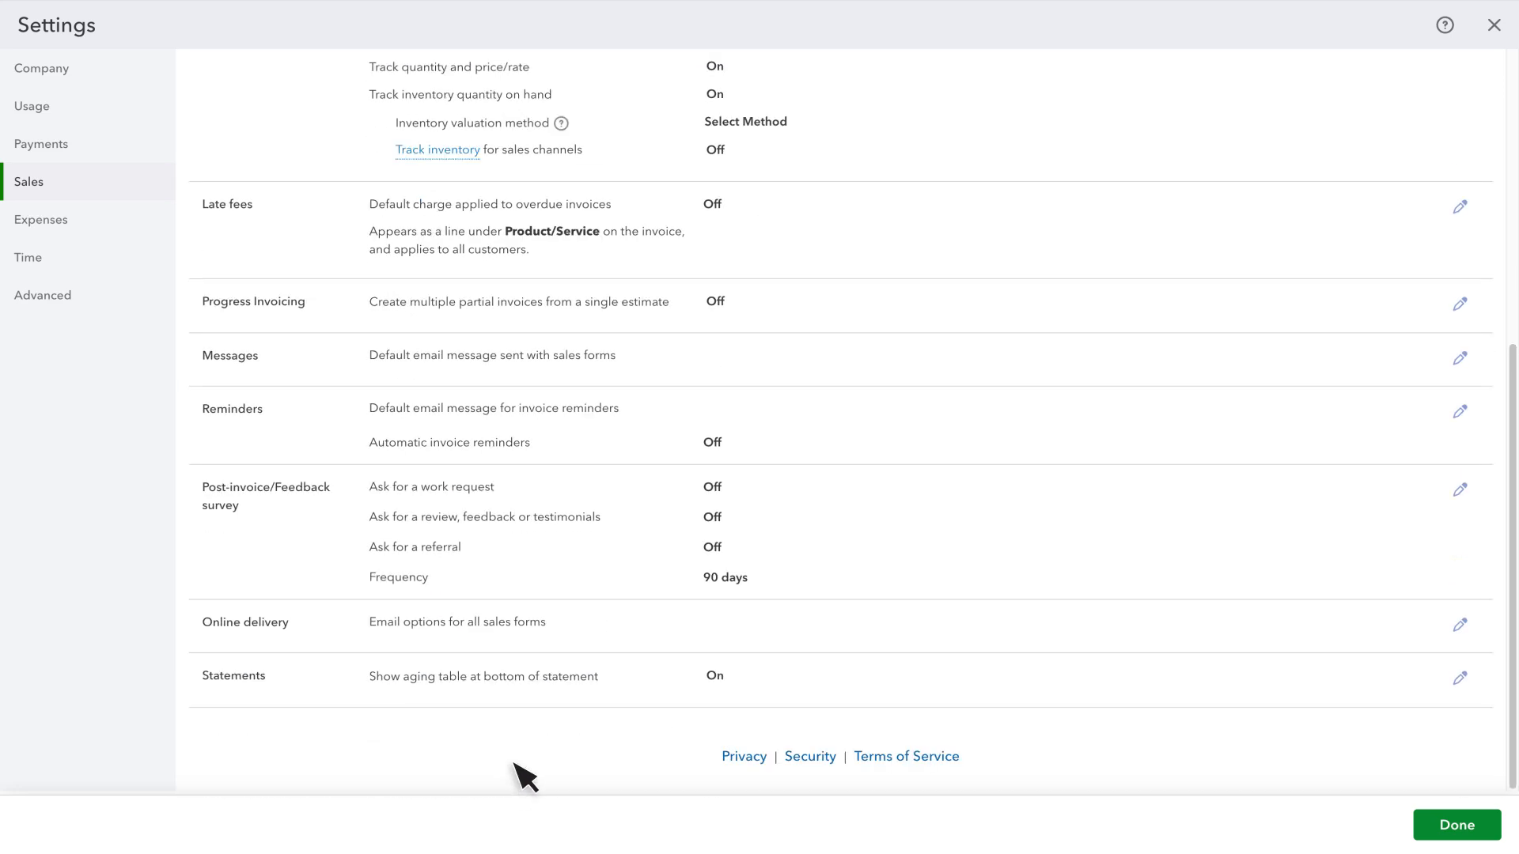
pyautogui.click(516, 314)
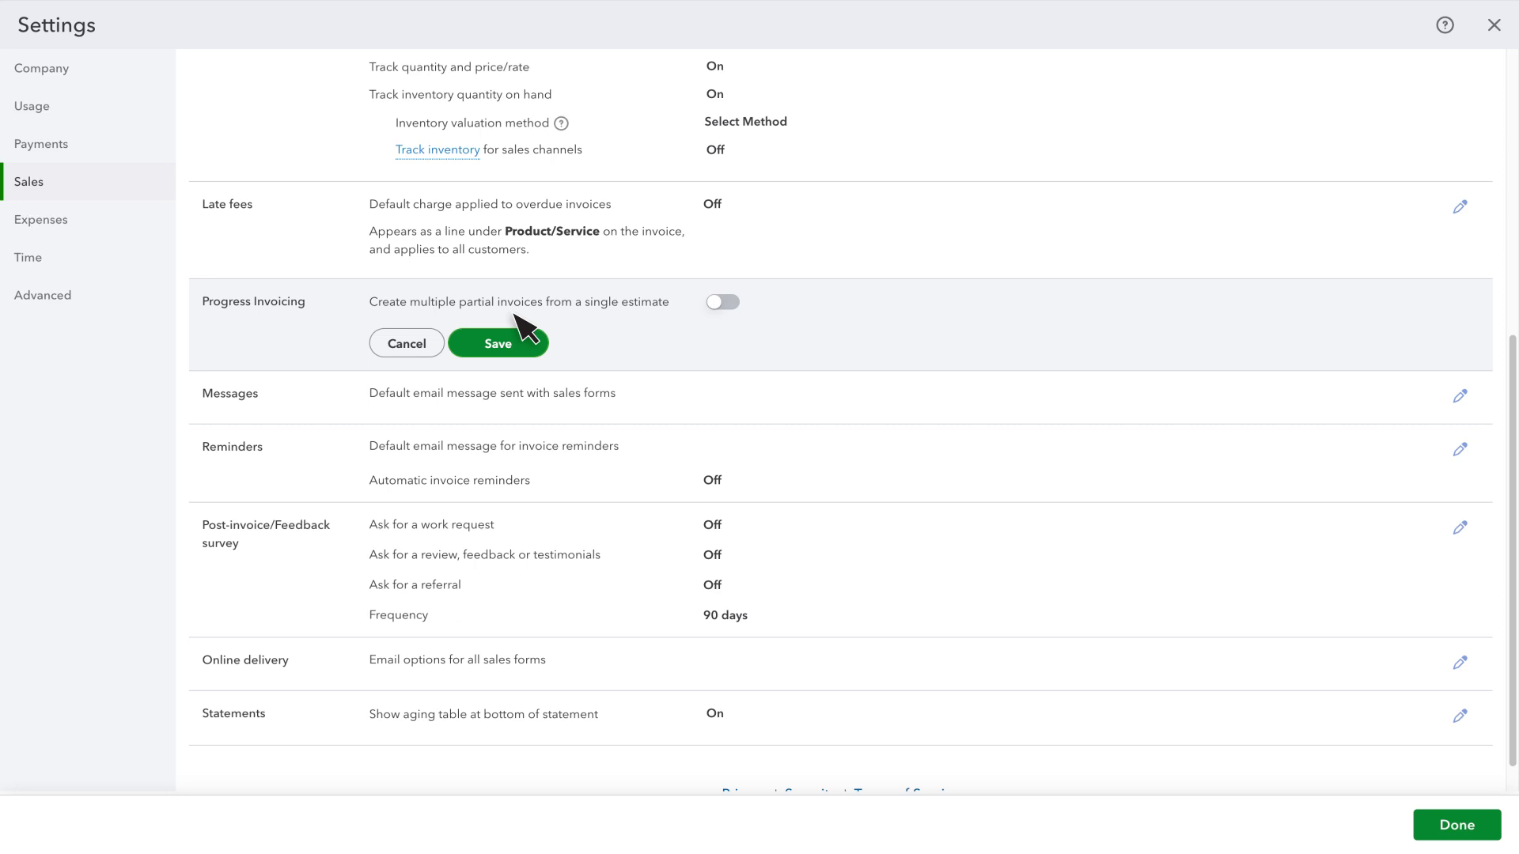
pyautogui.click(723, 305)
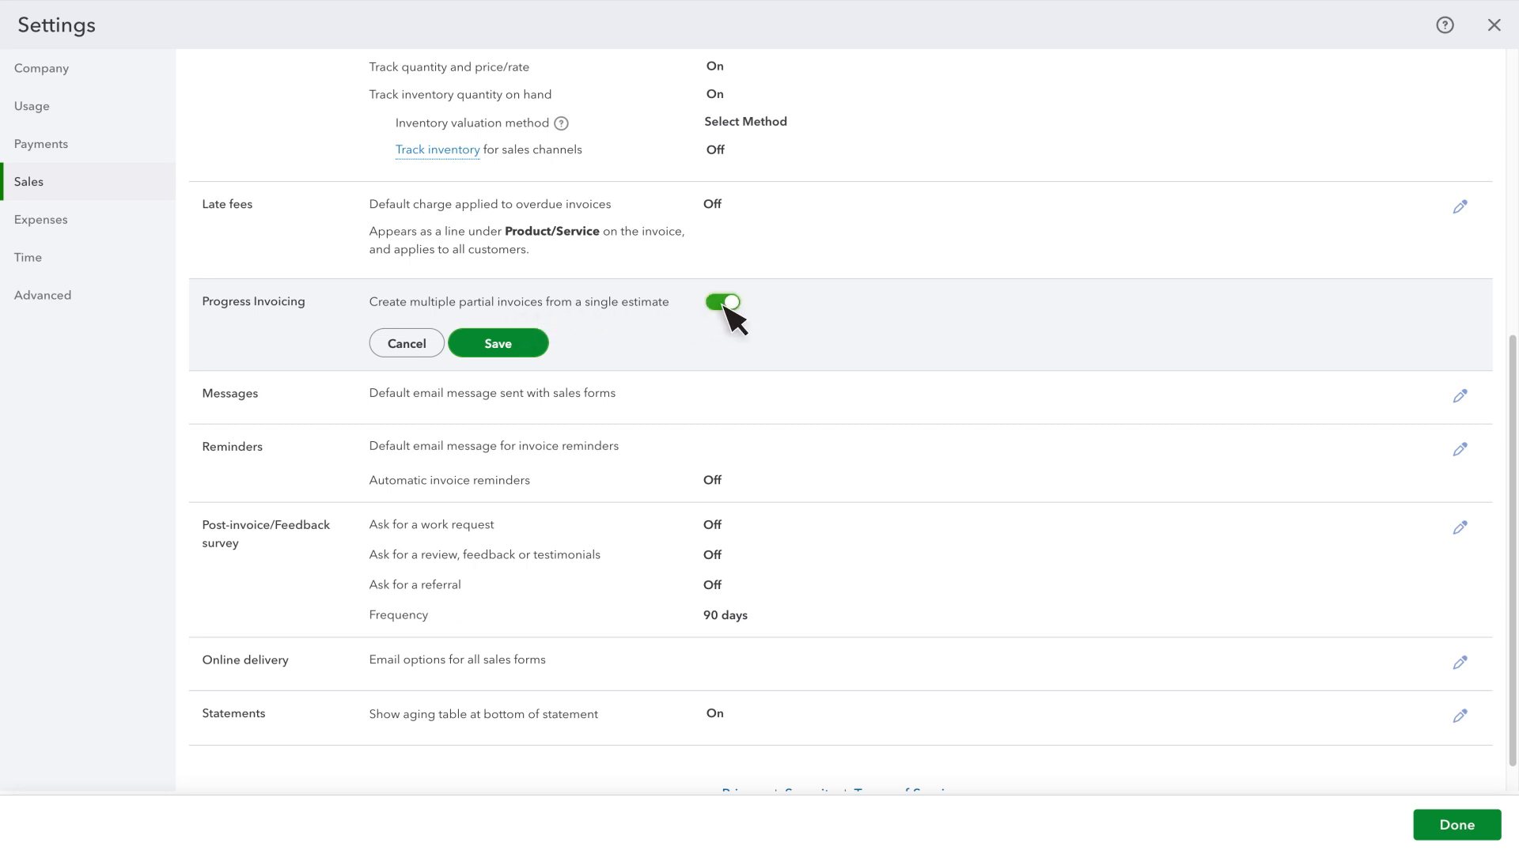
pyautogui.click(503, 347)
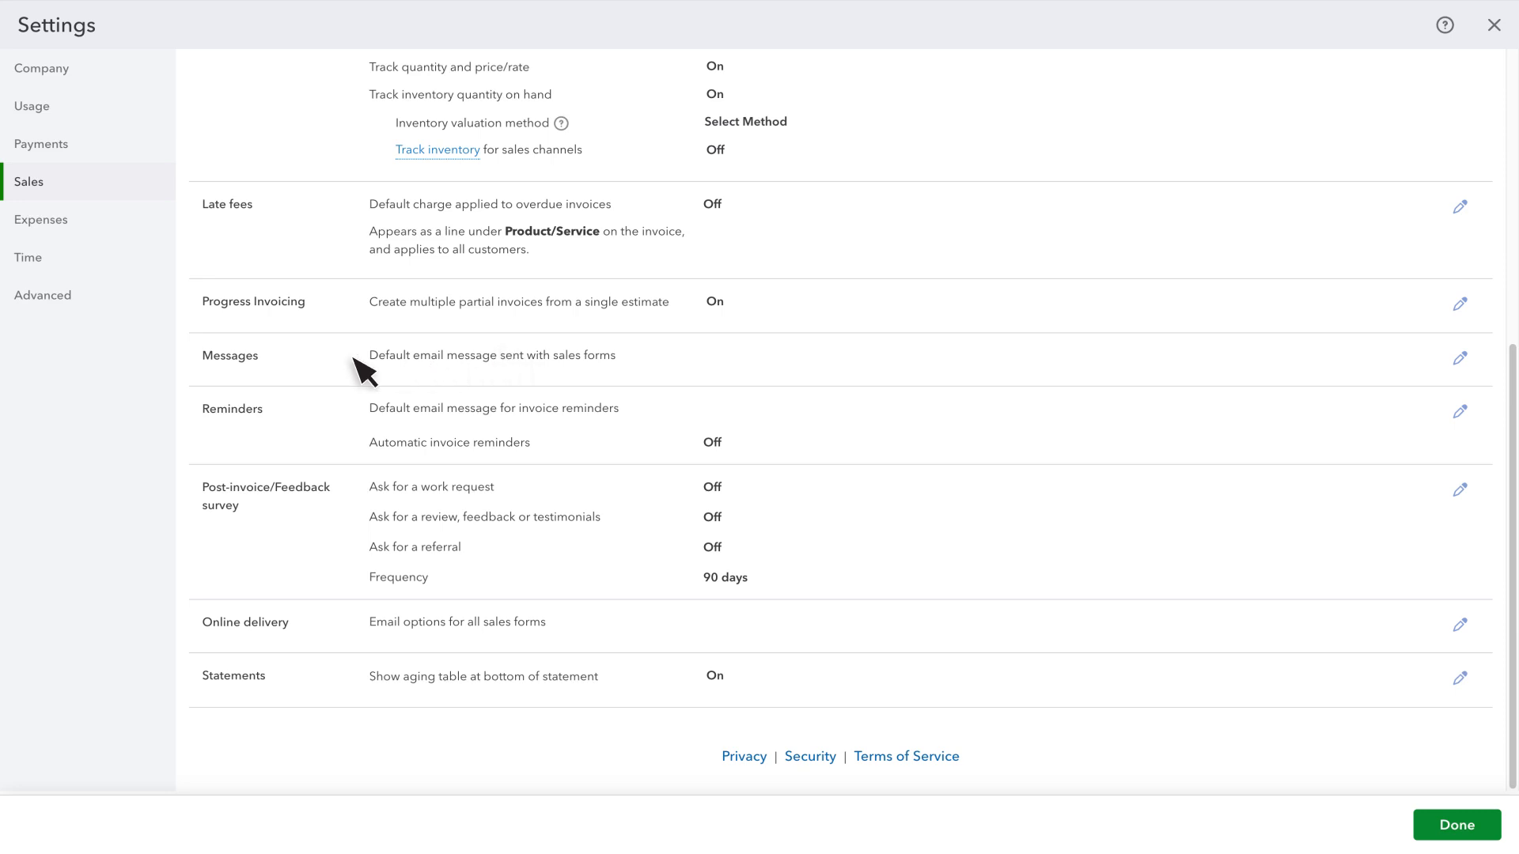
# - Enable emailing a copy of sales forms to the company address, check the second sales form's choices, and save the message settings
pyautogui.click(232, 365)
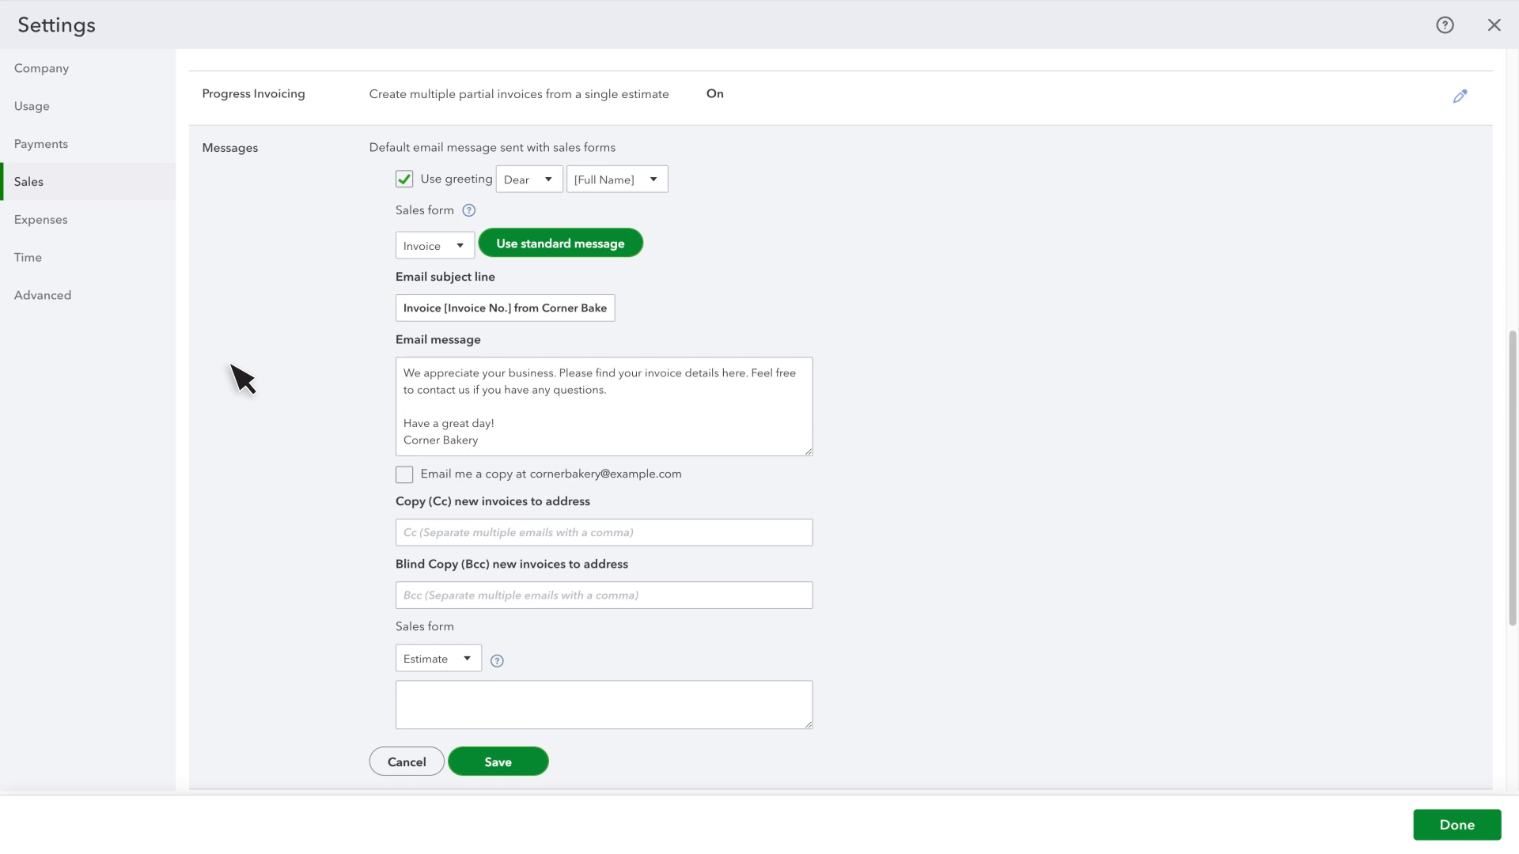
pyautogui.click(404, 475)
pyautogui.click(467, 659)
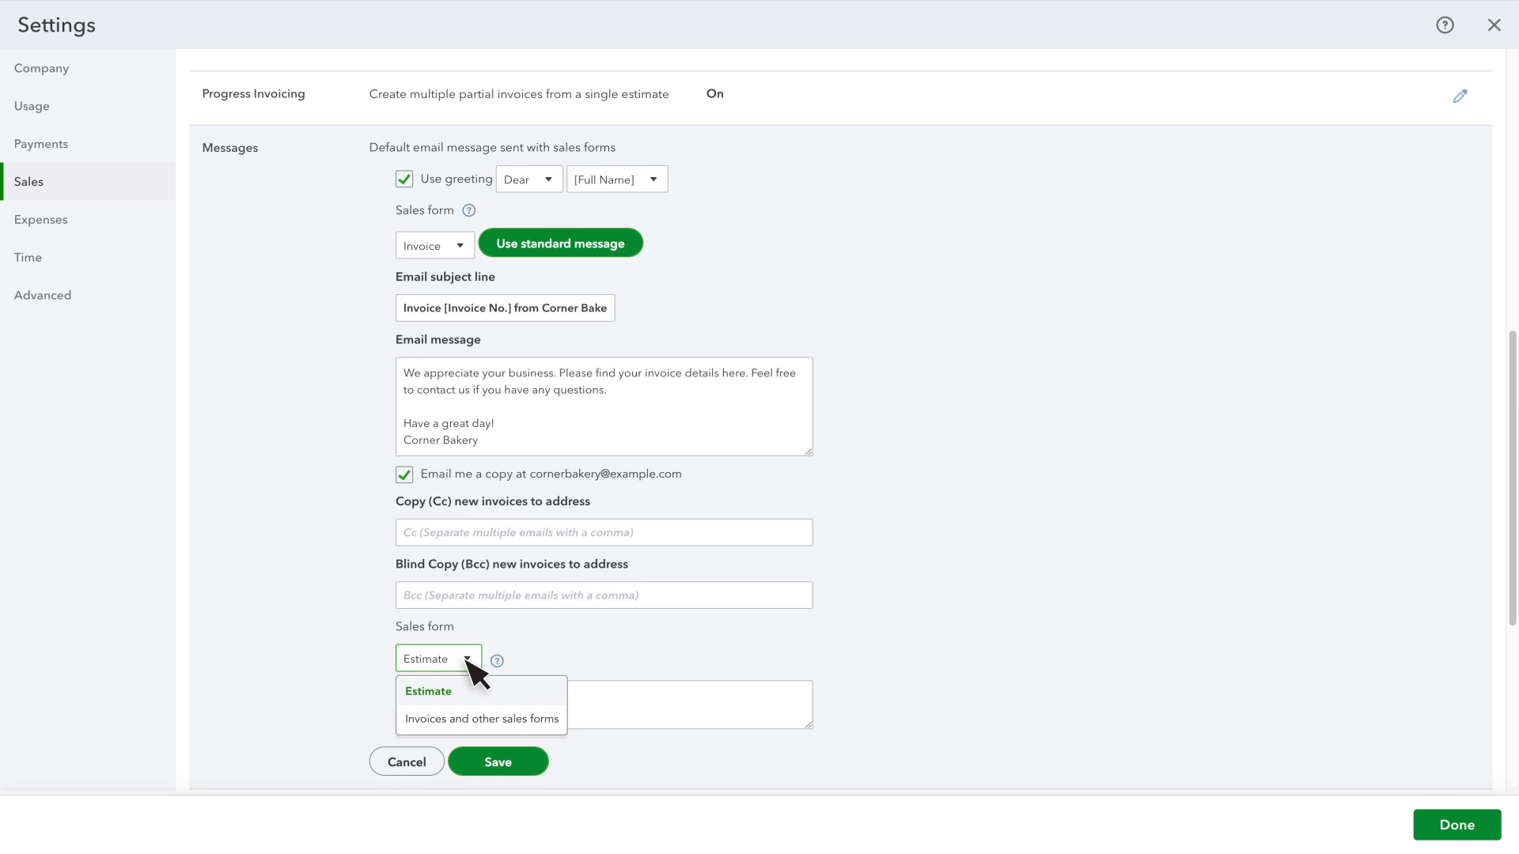
pyautogui.click(473, 670)
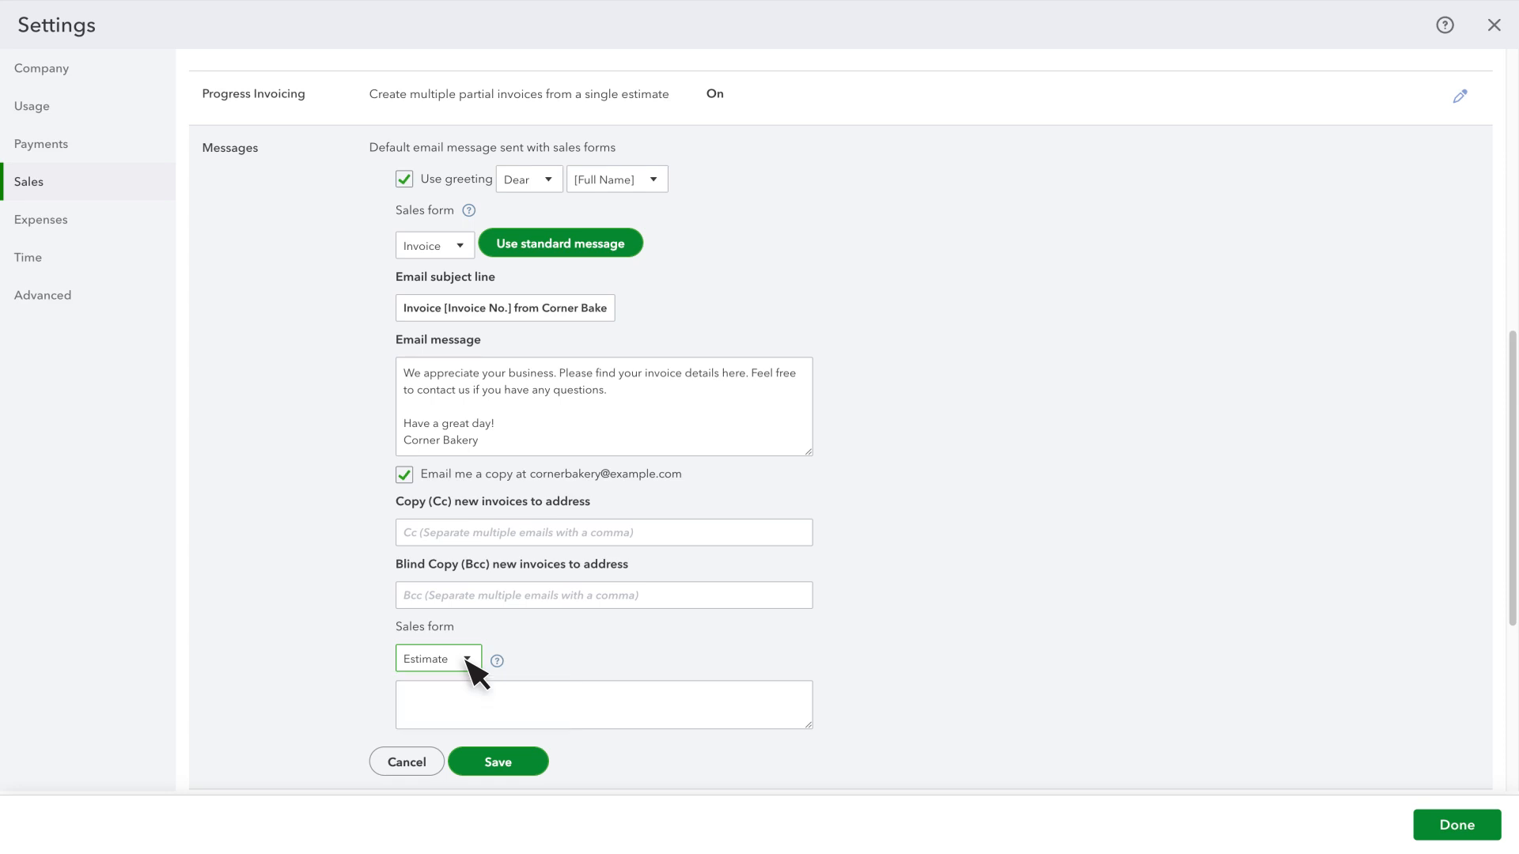
pyautogui.click(507, 763)
# - Turn on automatic invoice reminders in the Reminders settings and save
pyautogui.click(436, 435)
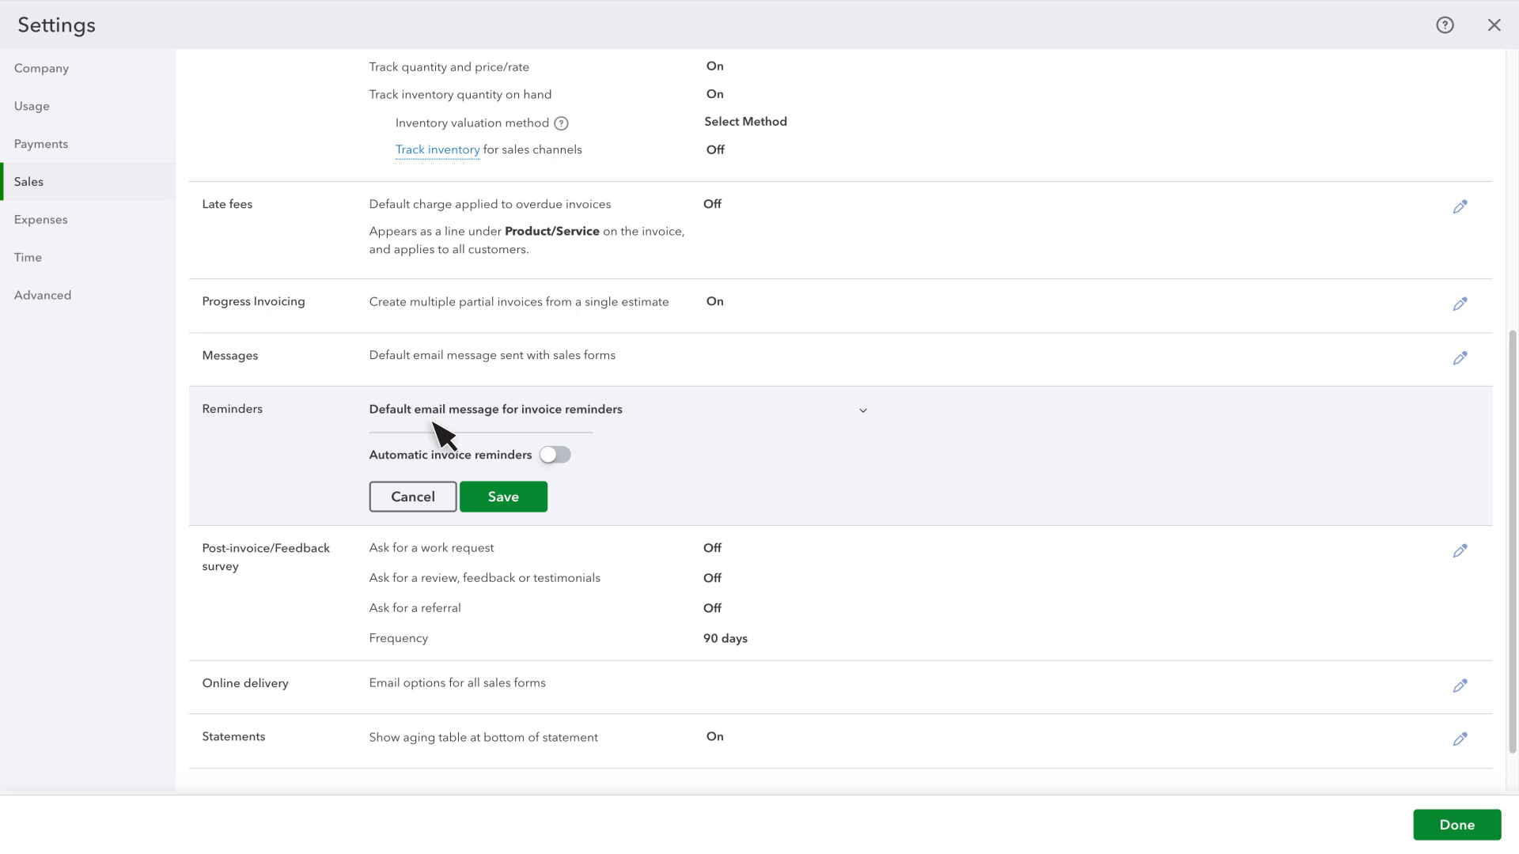
pyautogui.click(551, 455)
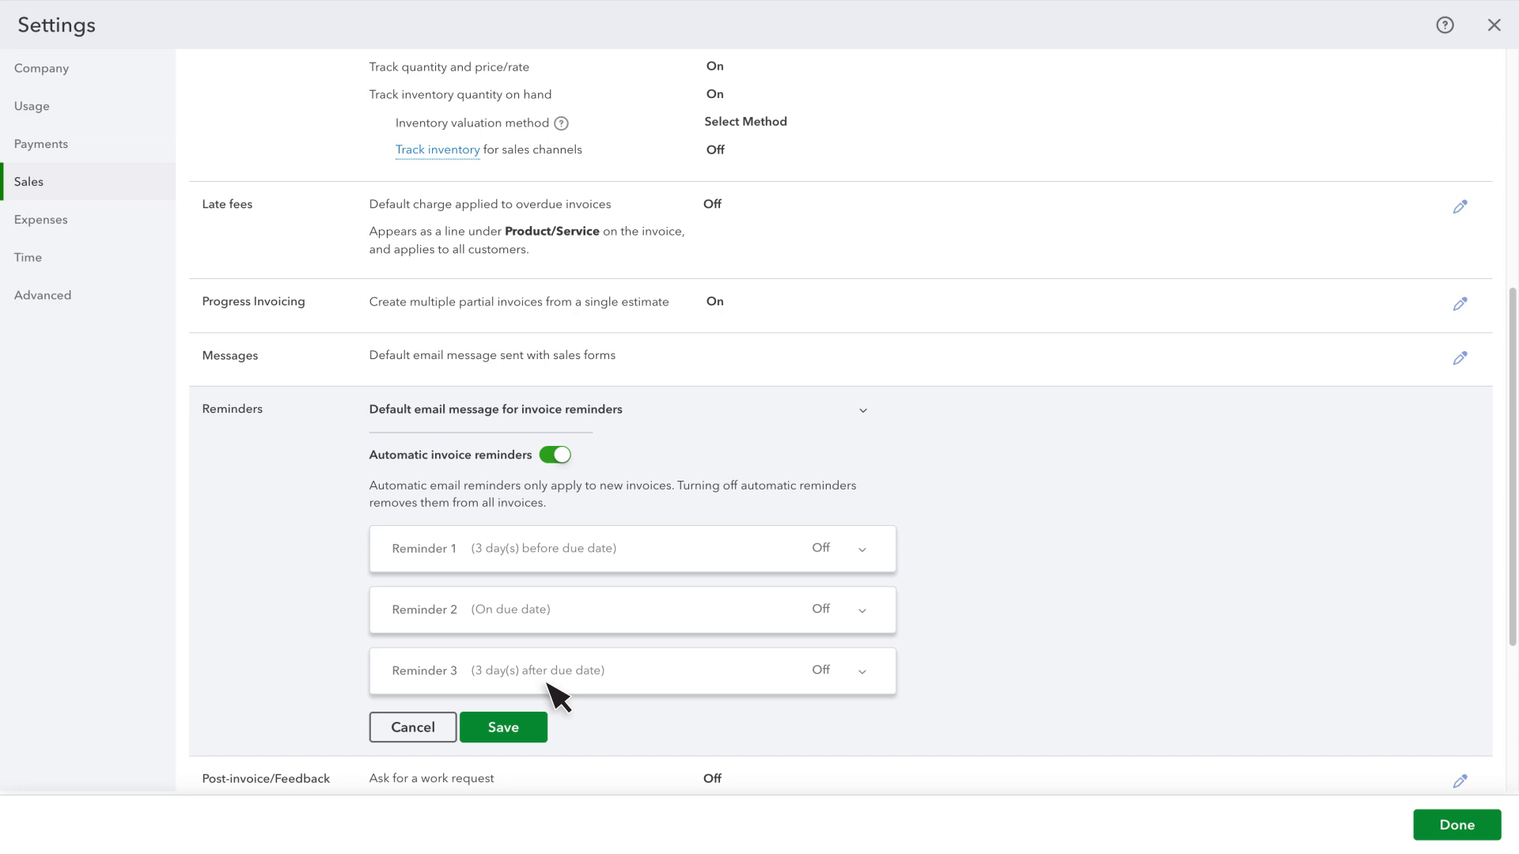
pyautogui.click(513, 729)
# - Review the post-invoice feedback survey settings, including the available survey frequencies, and save the section
pyautogui.click(521, 558)
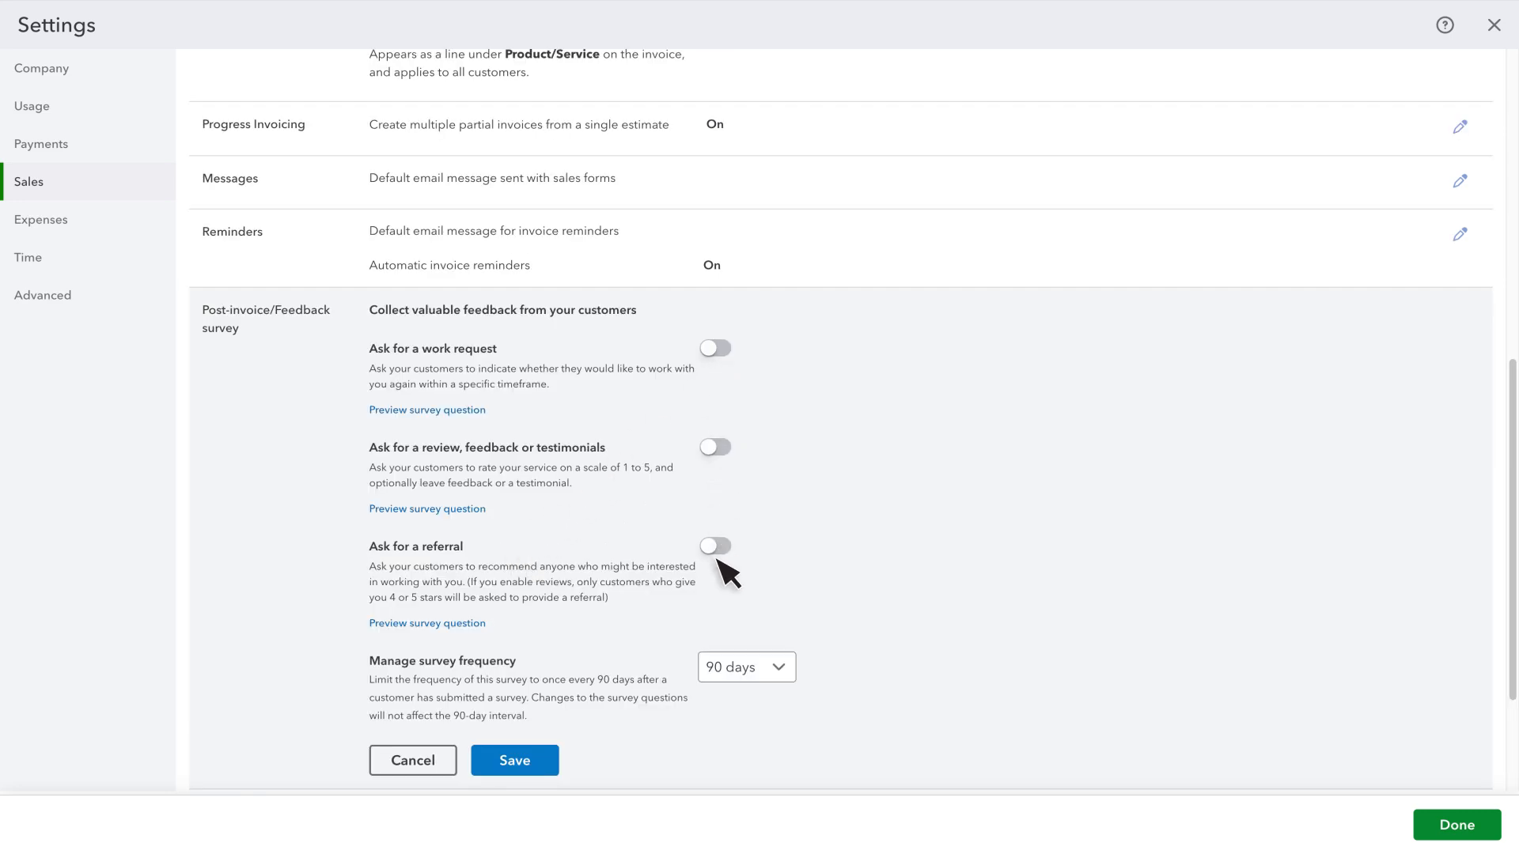
pyautogui.click(779, 667)
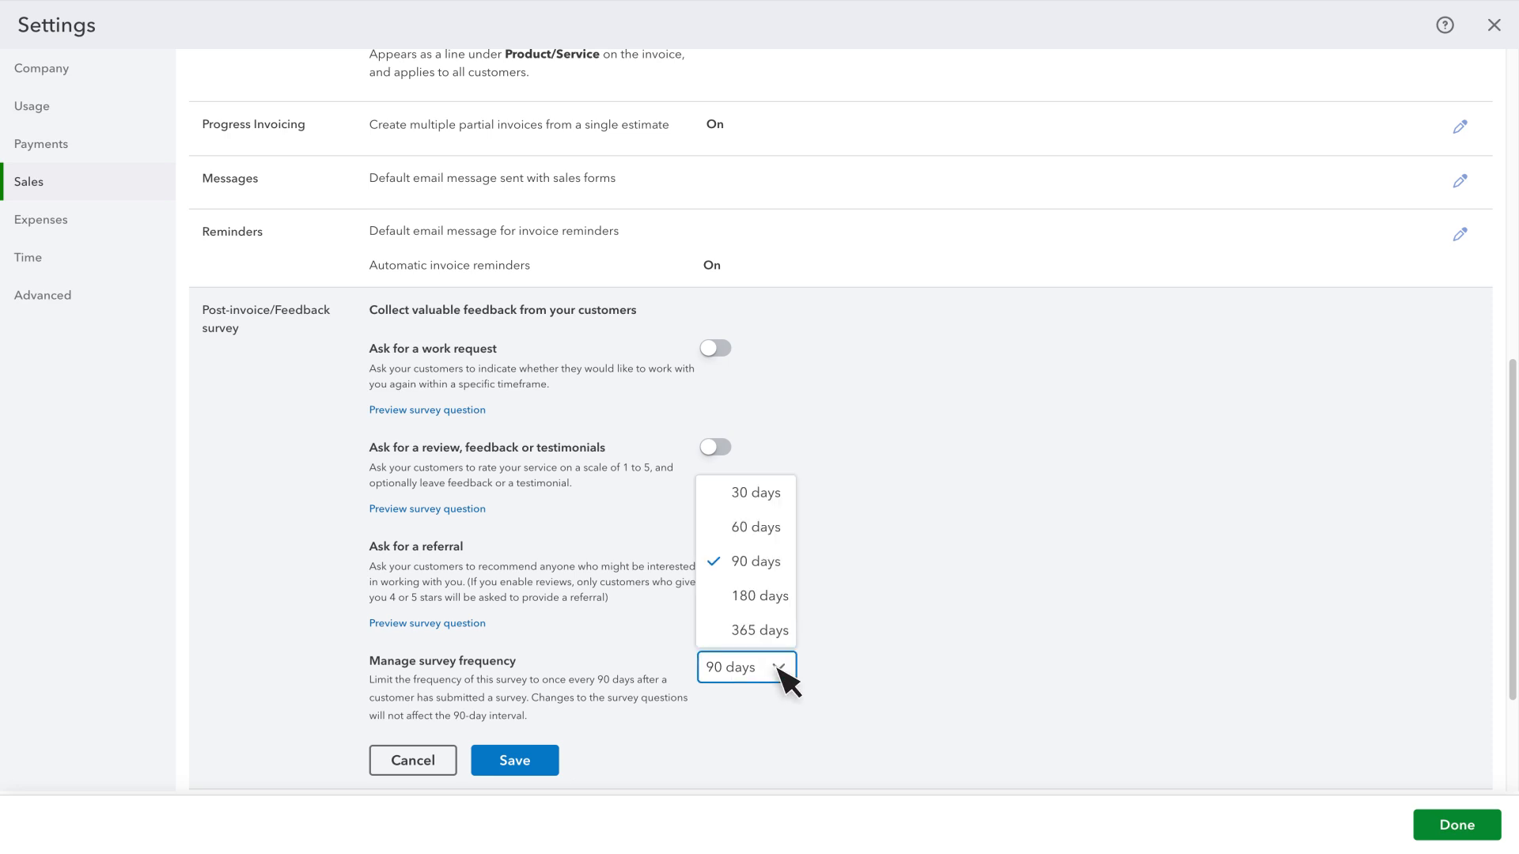
pyautogui.click(787, 679)
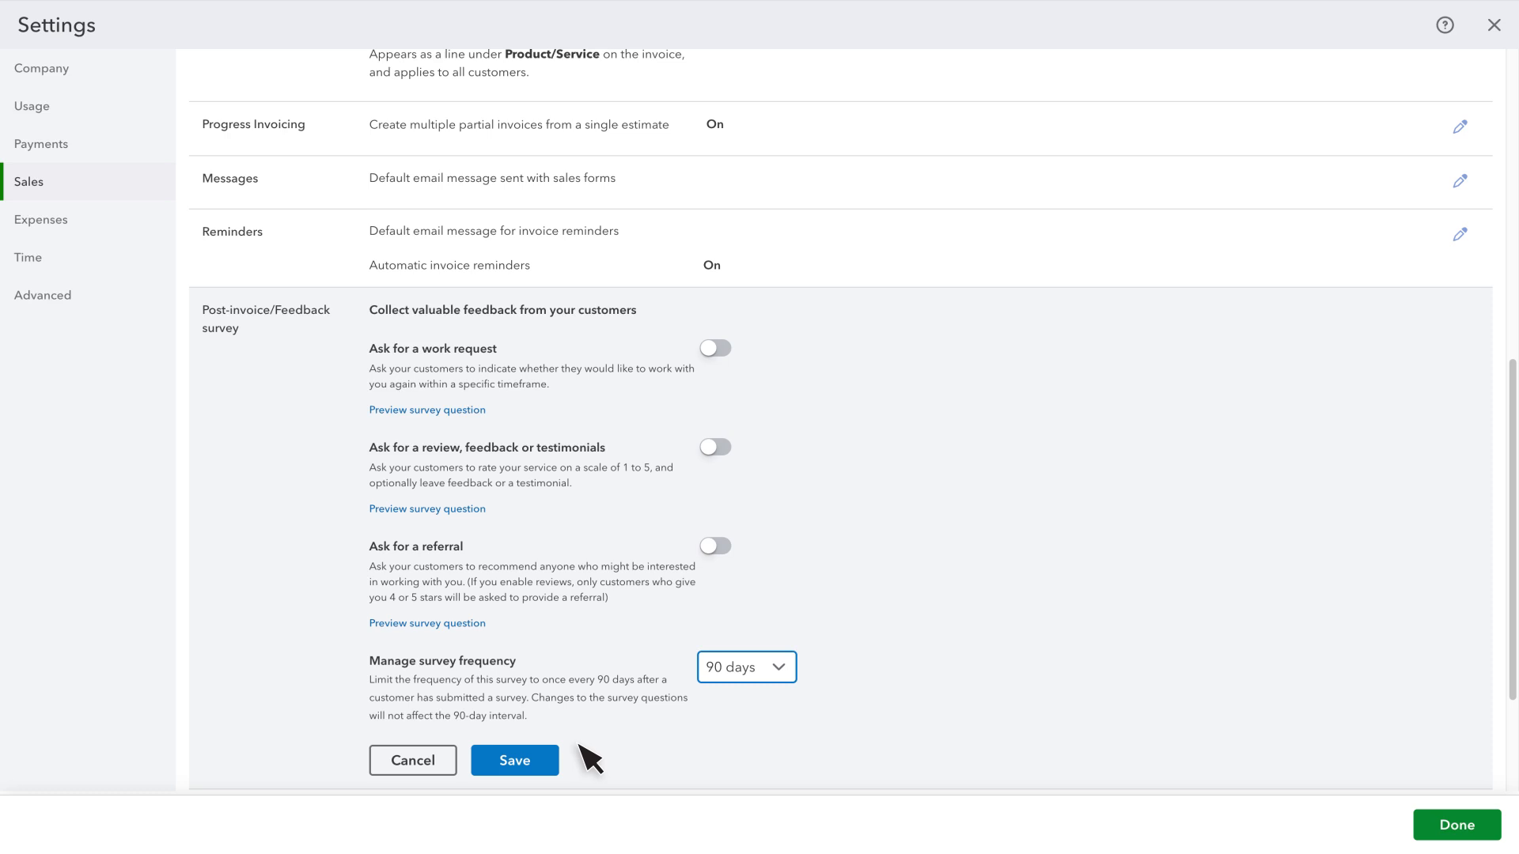
pyautogui.click(523, 764)
# - Review the online delivery email settings, including the additional email options for invoices, and save the section
pyautogui.click(530, 633)
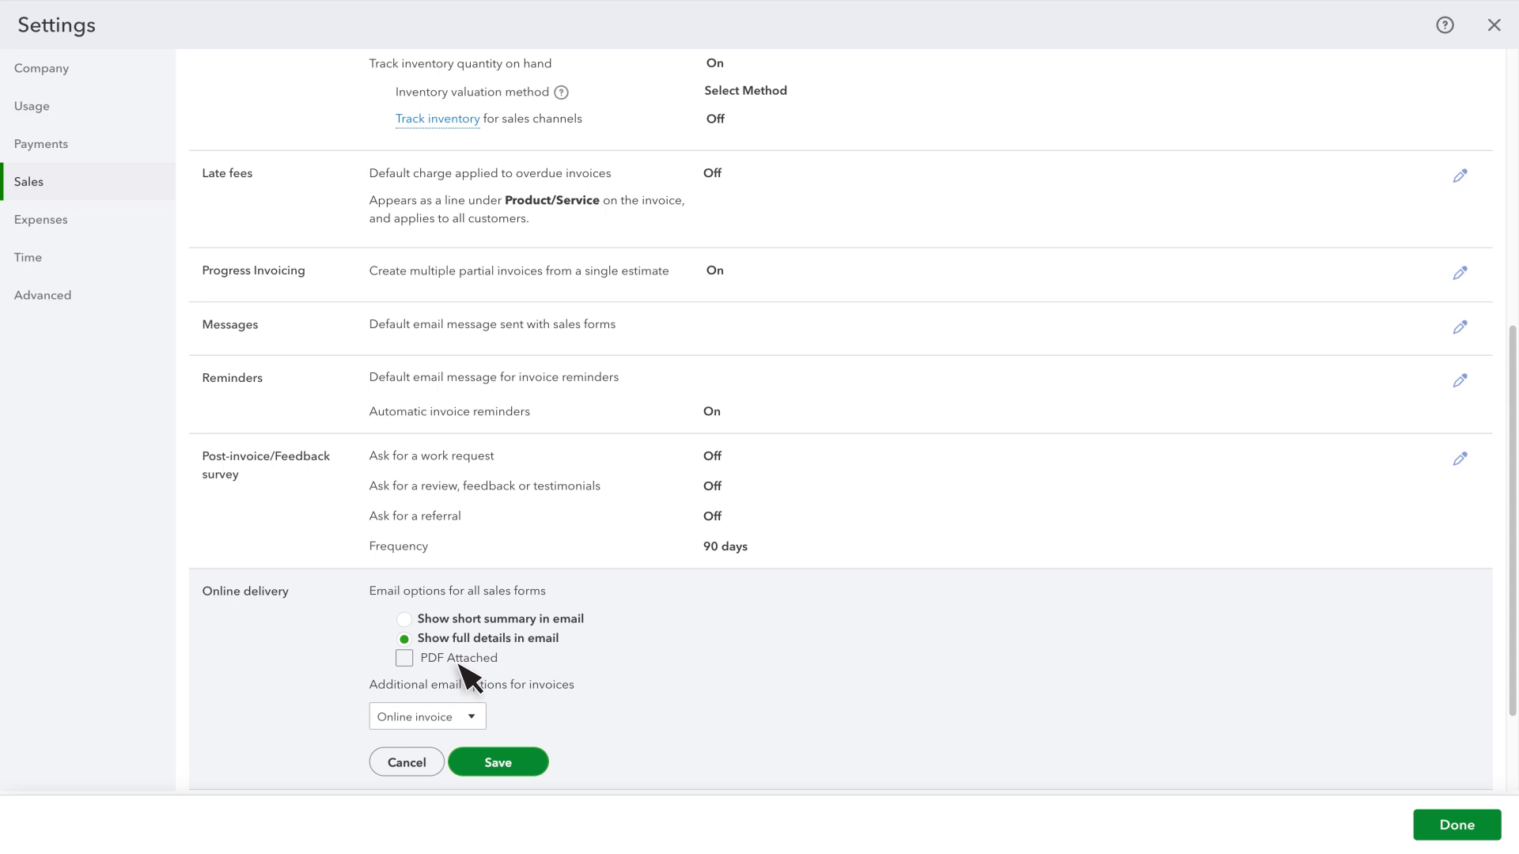
pyautogui.click(472, 716)
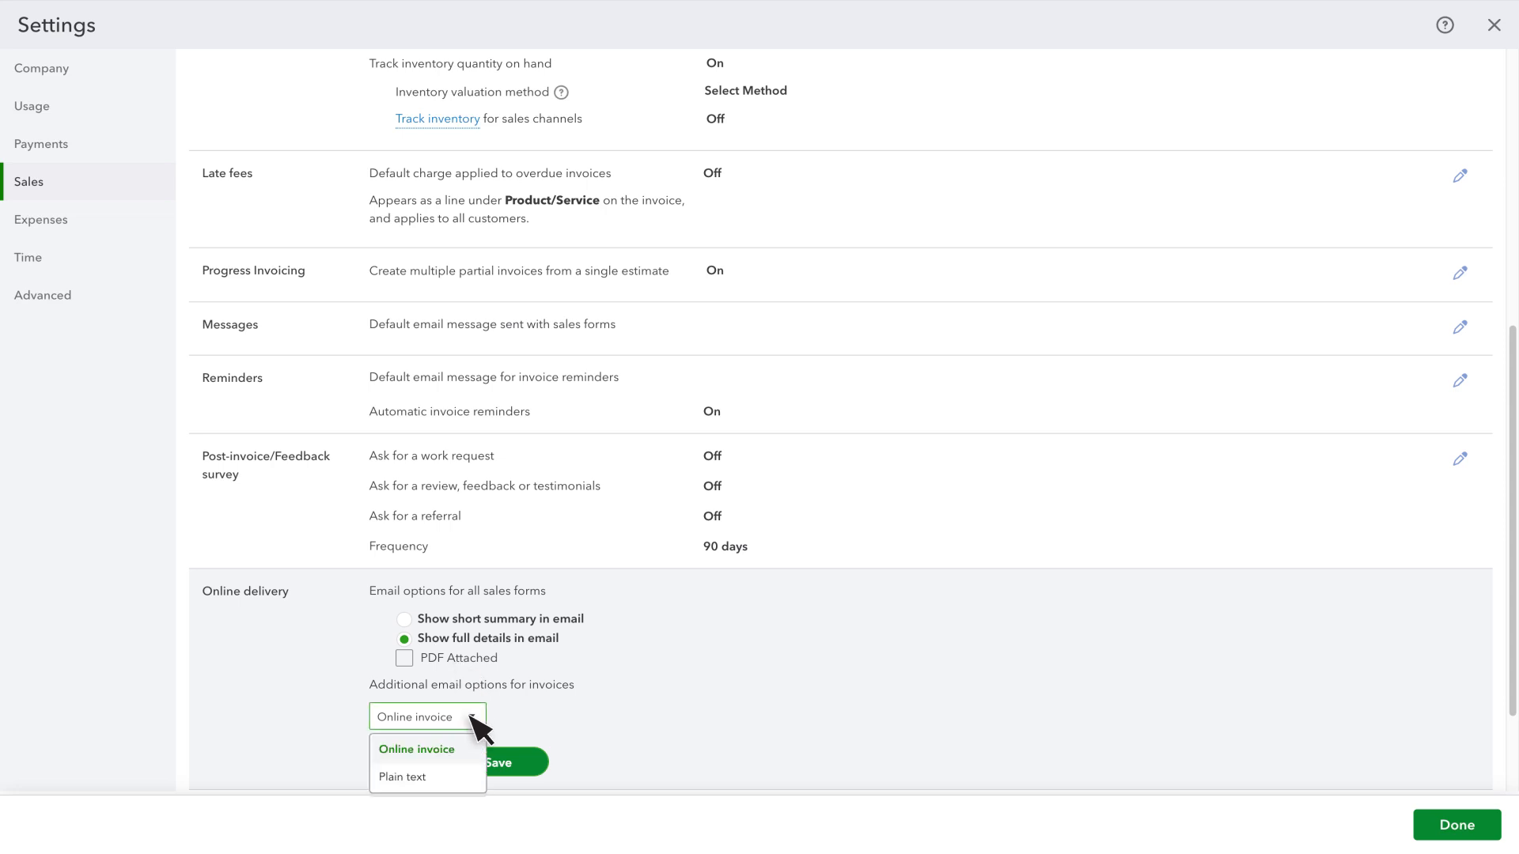
pyautogui.click(471, 714)
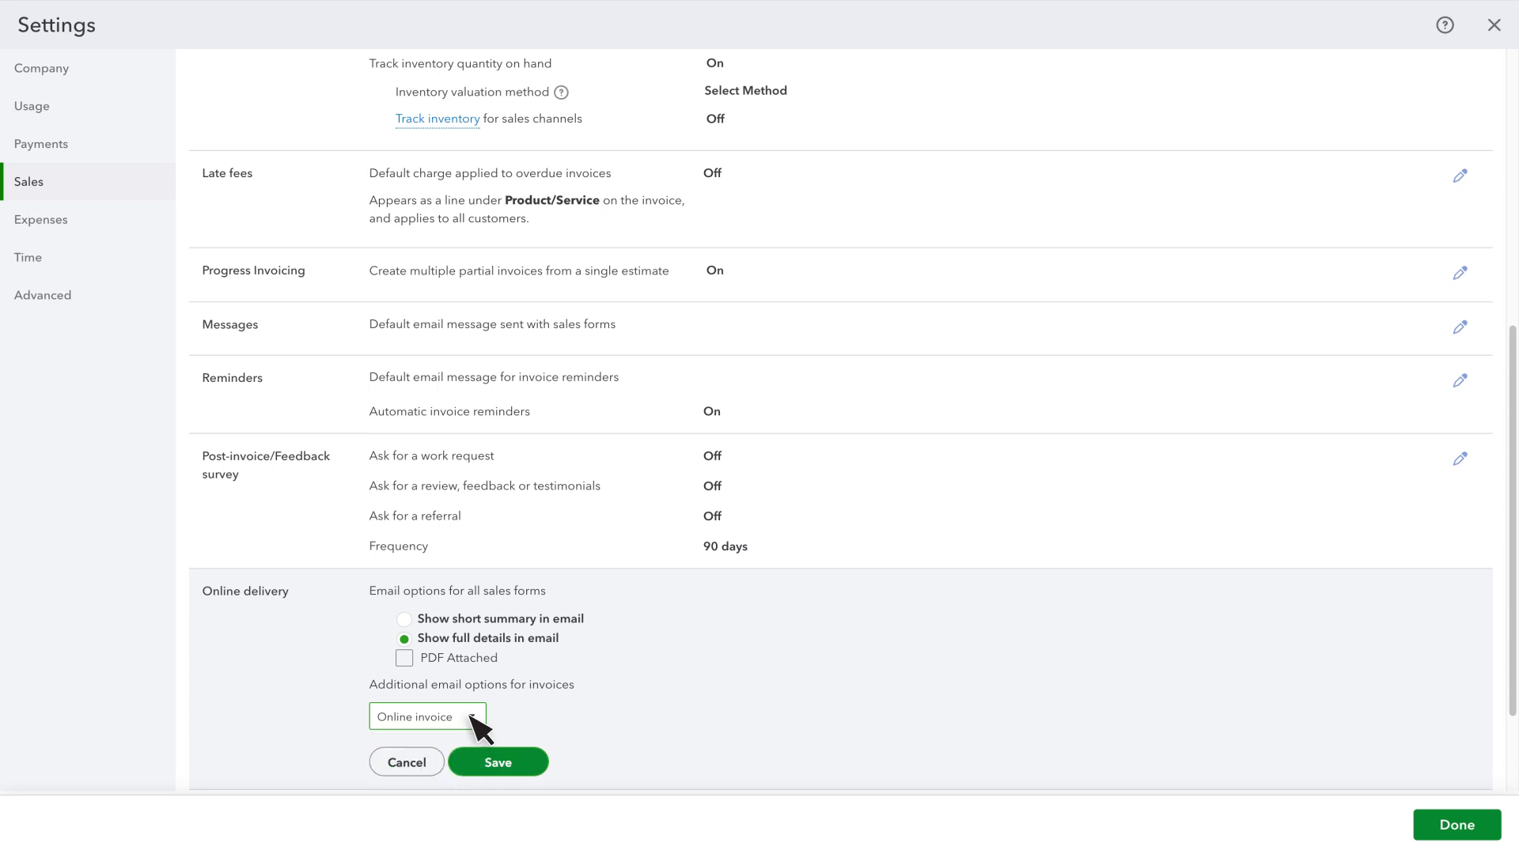
pyautogui.click(518, 766)
# - Review the transaction listing and aging table options for statements and save the section
pyautogui.click(519, 697)
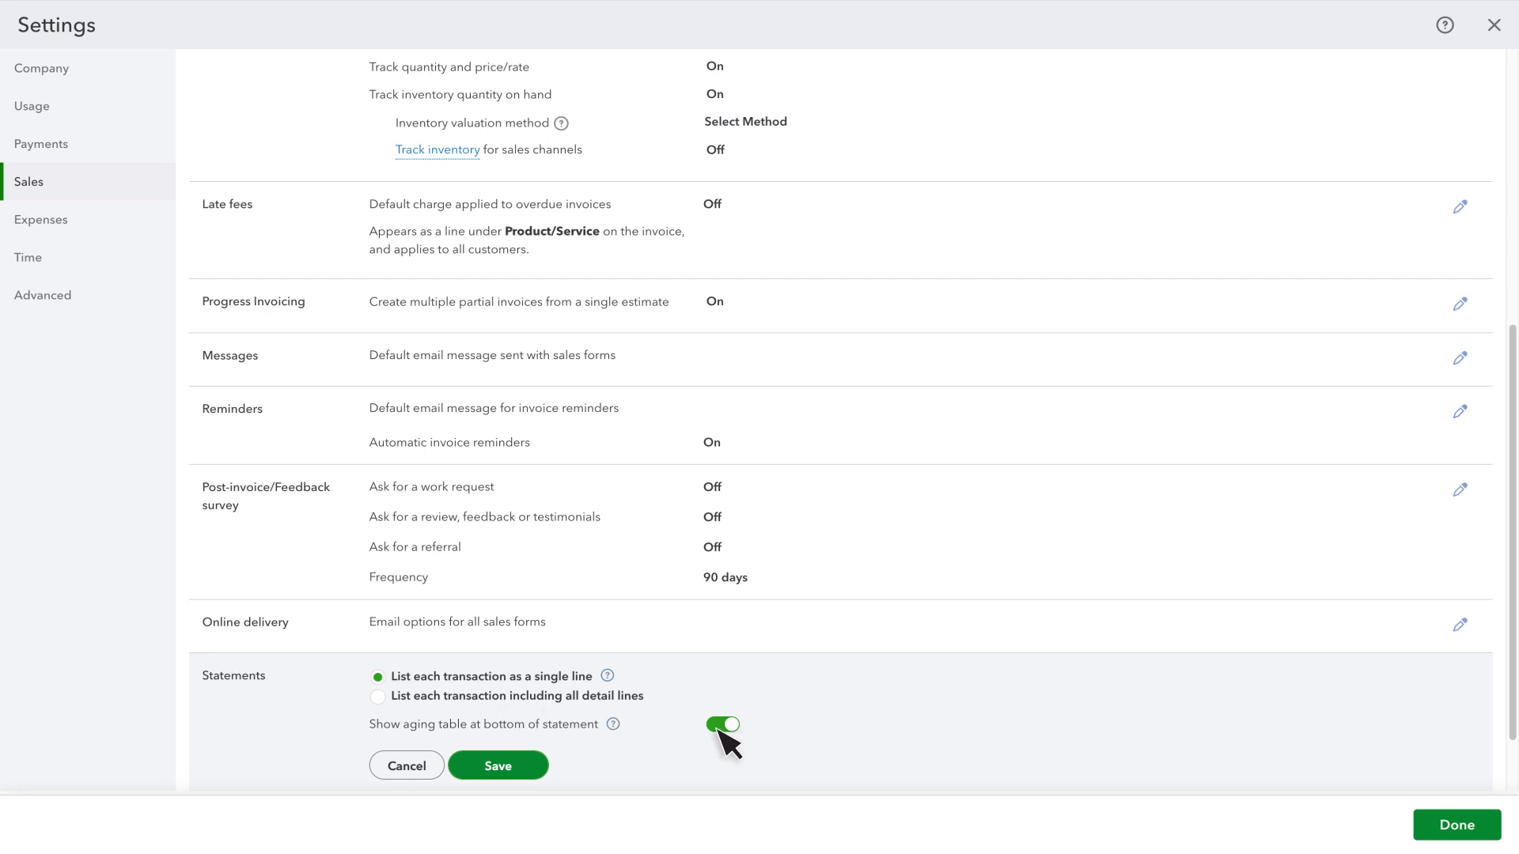
pyautogui.click(510, 768)
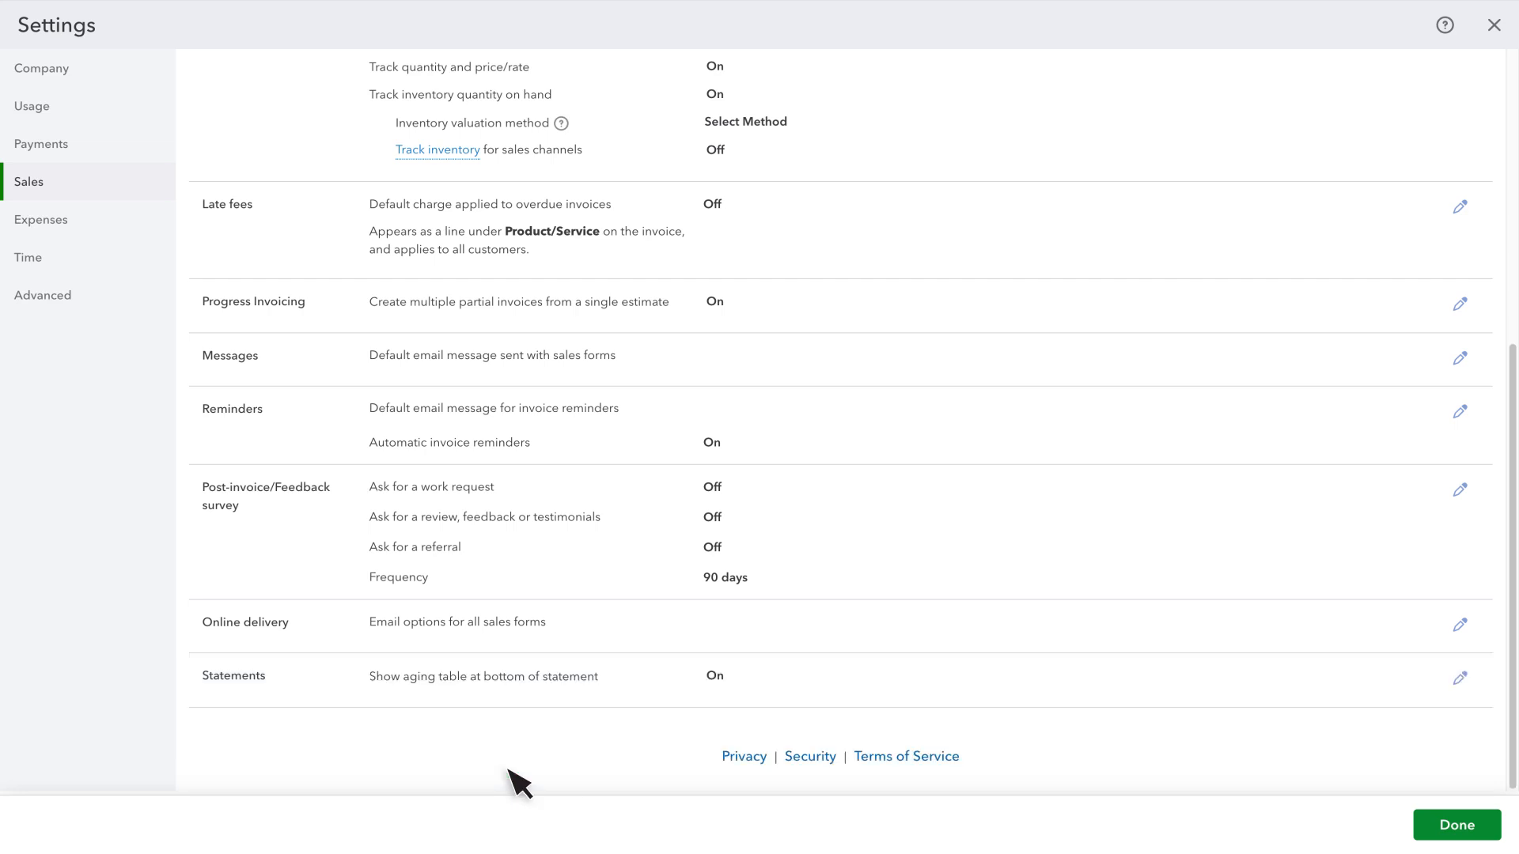